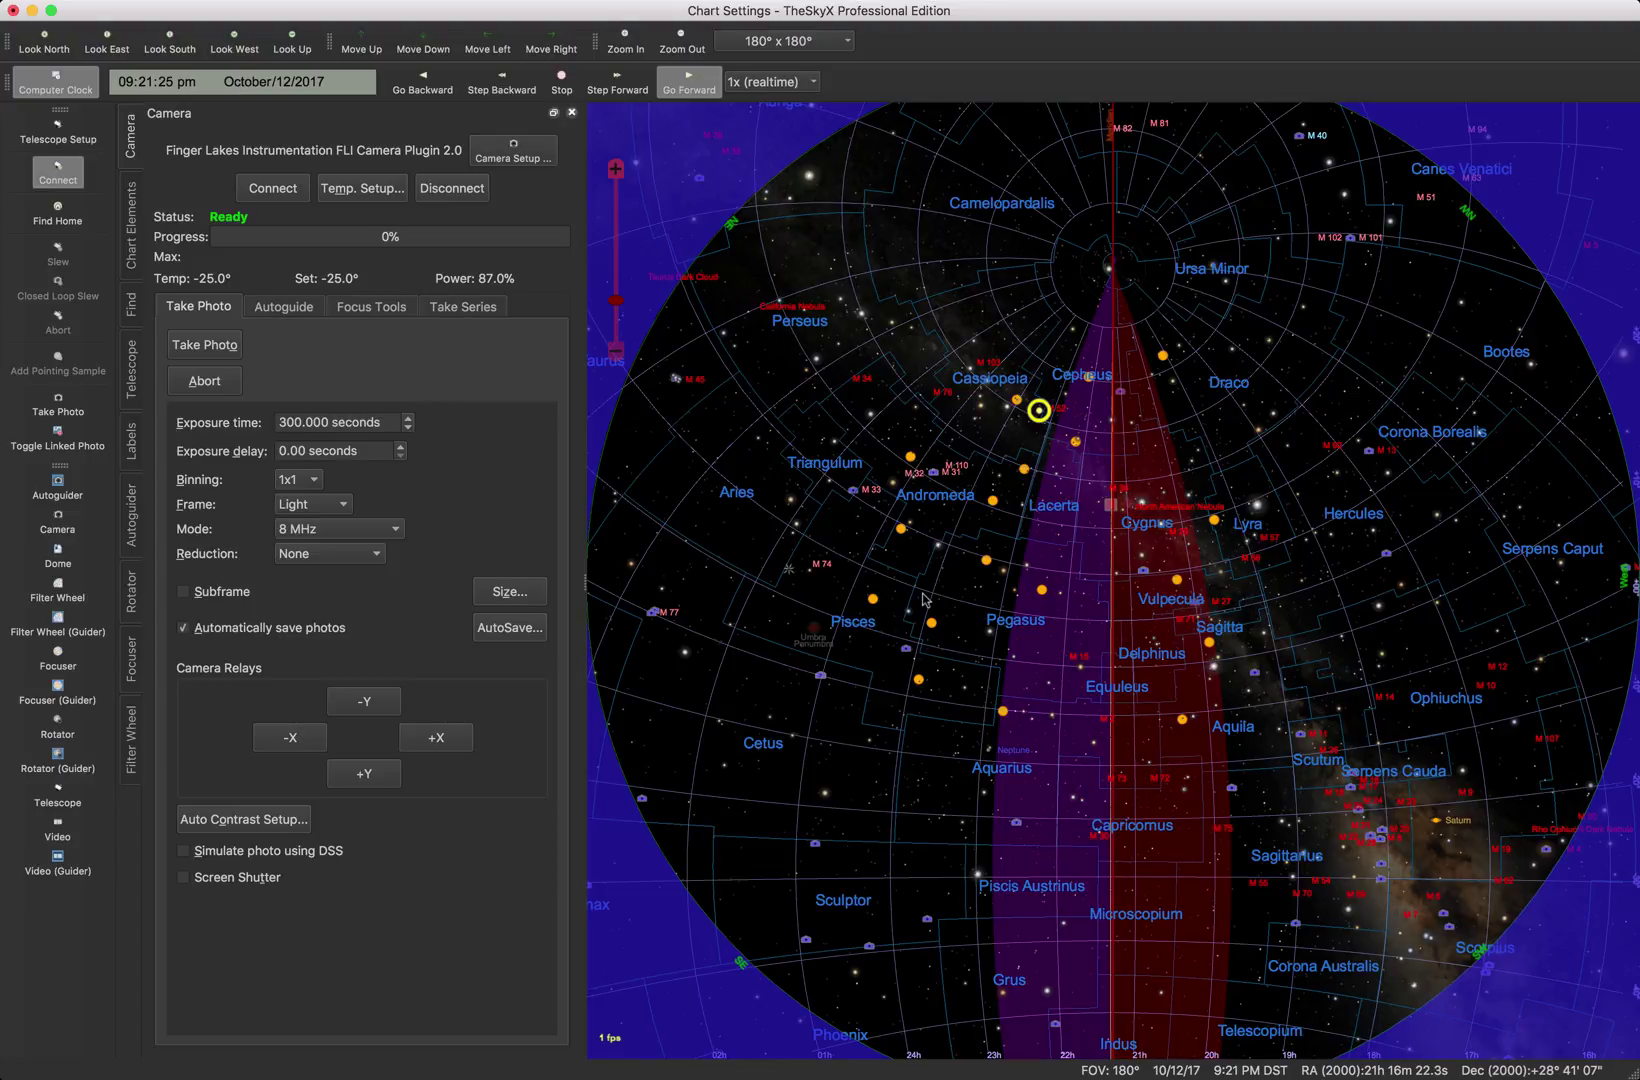
click(385, 314)
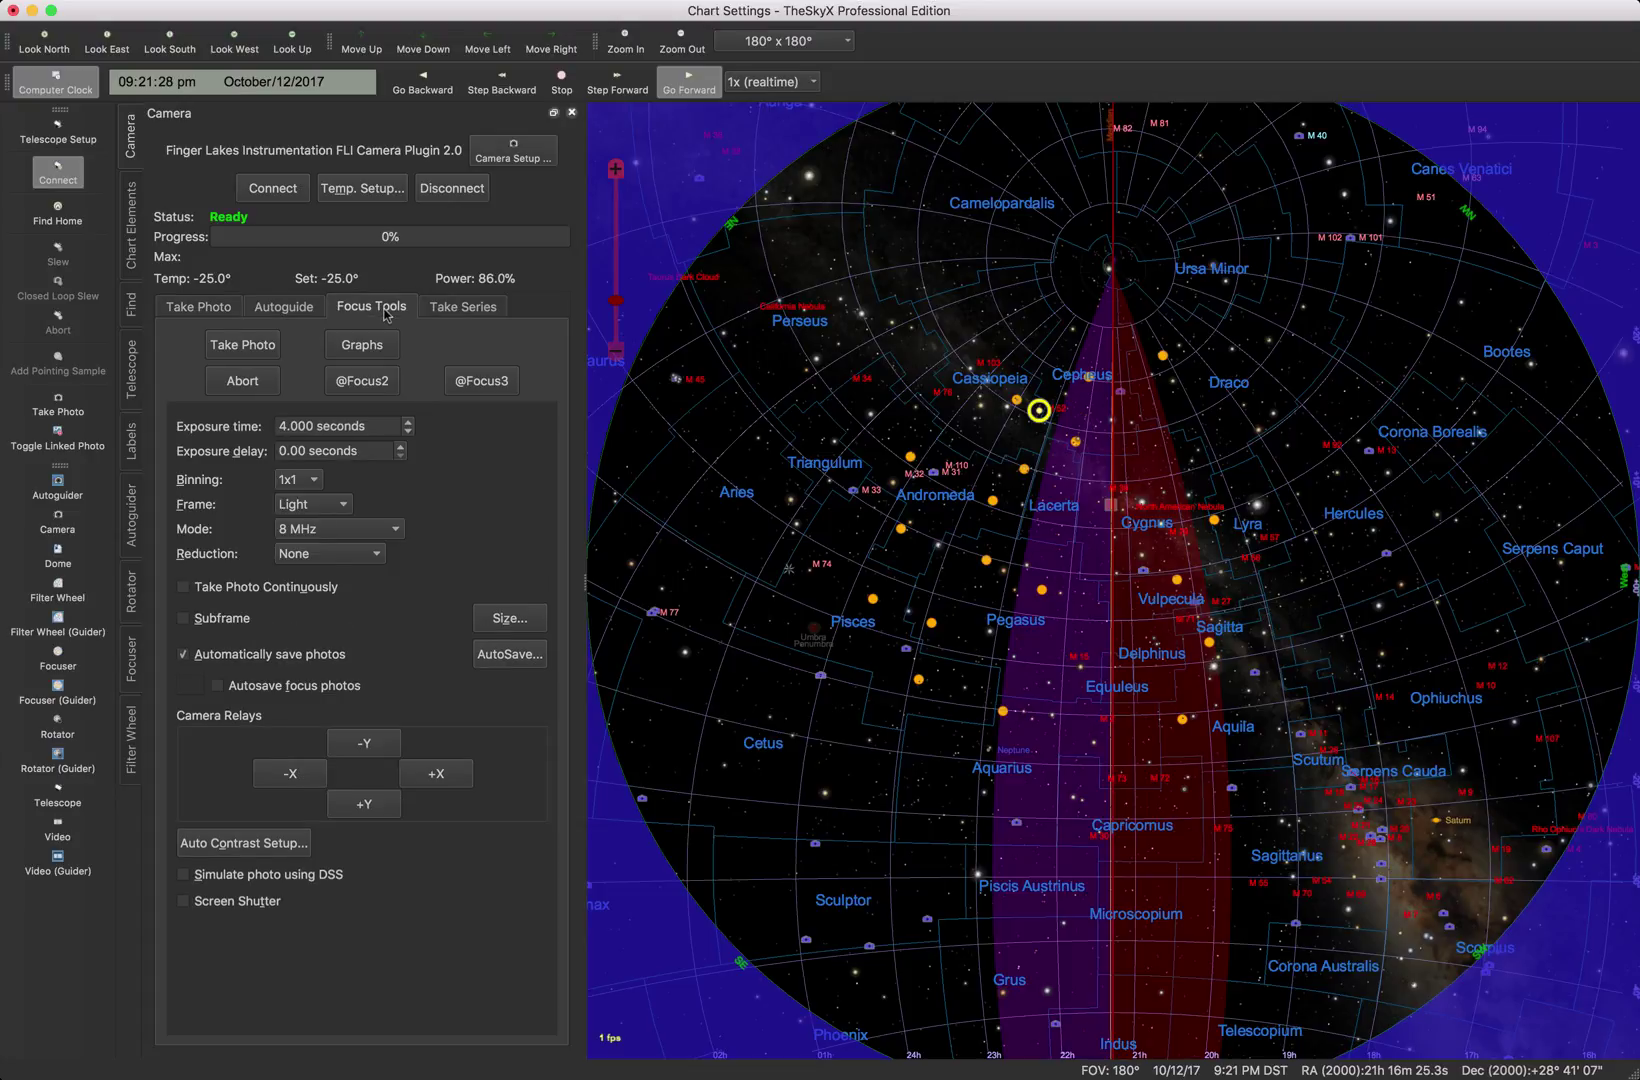
click(479, 382)
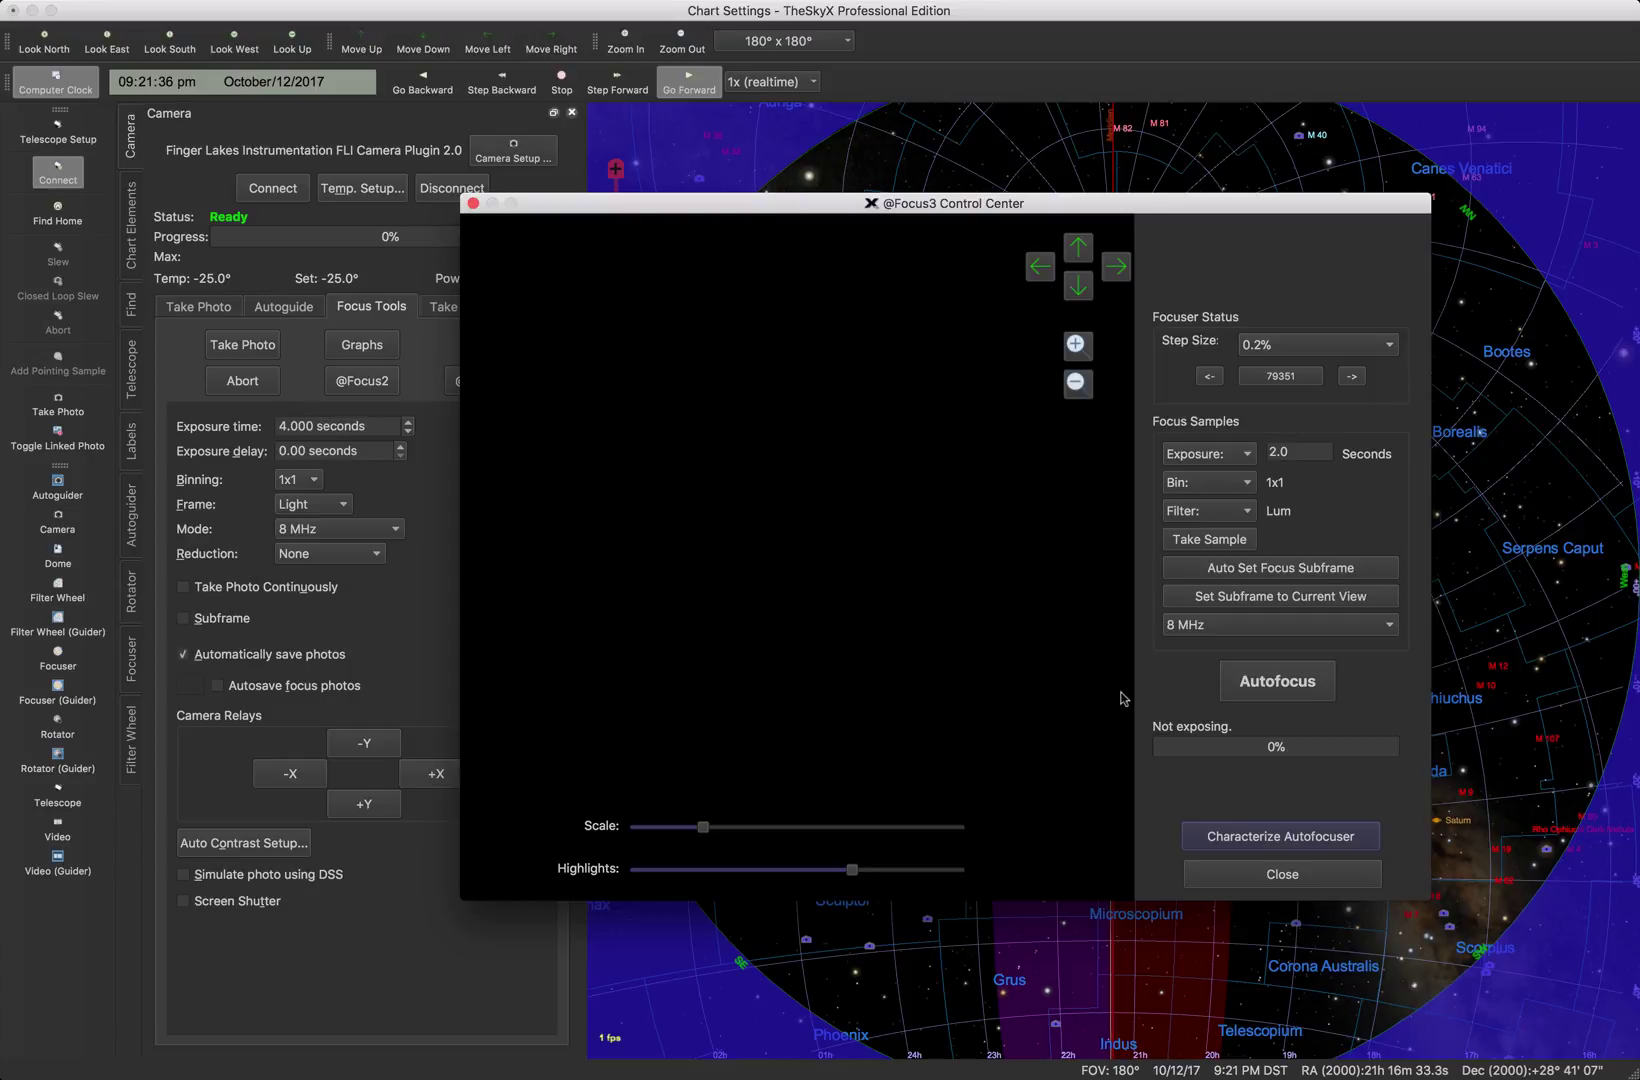
click(1259, 838)
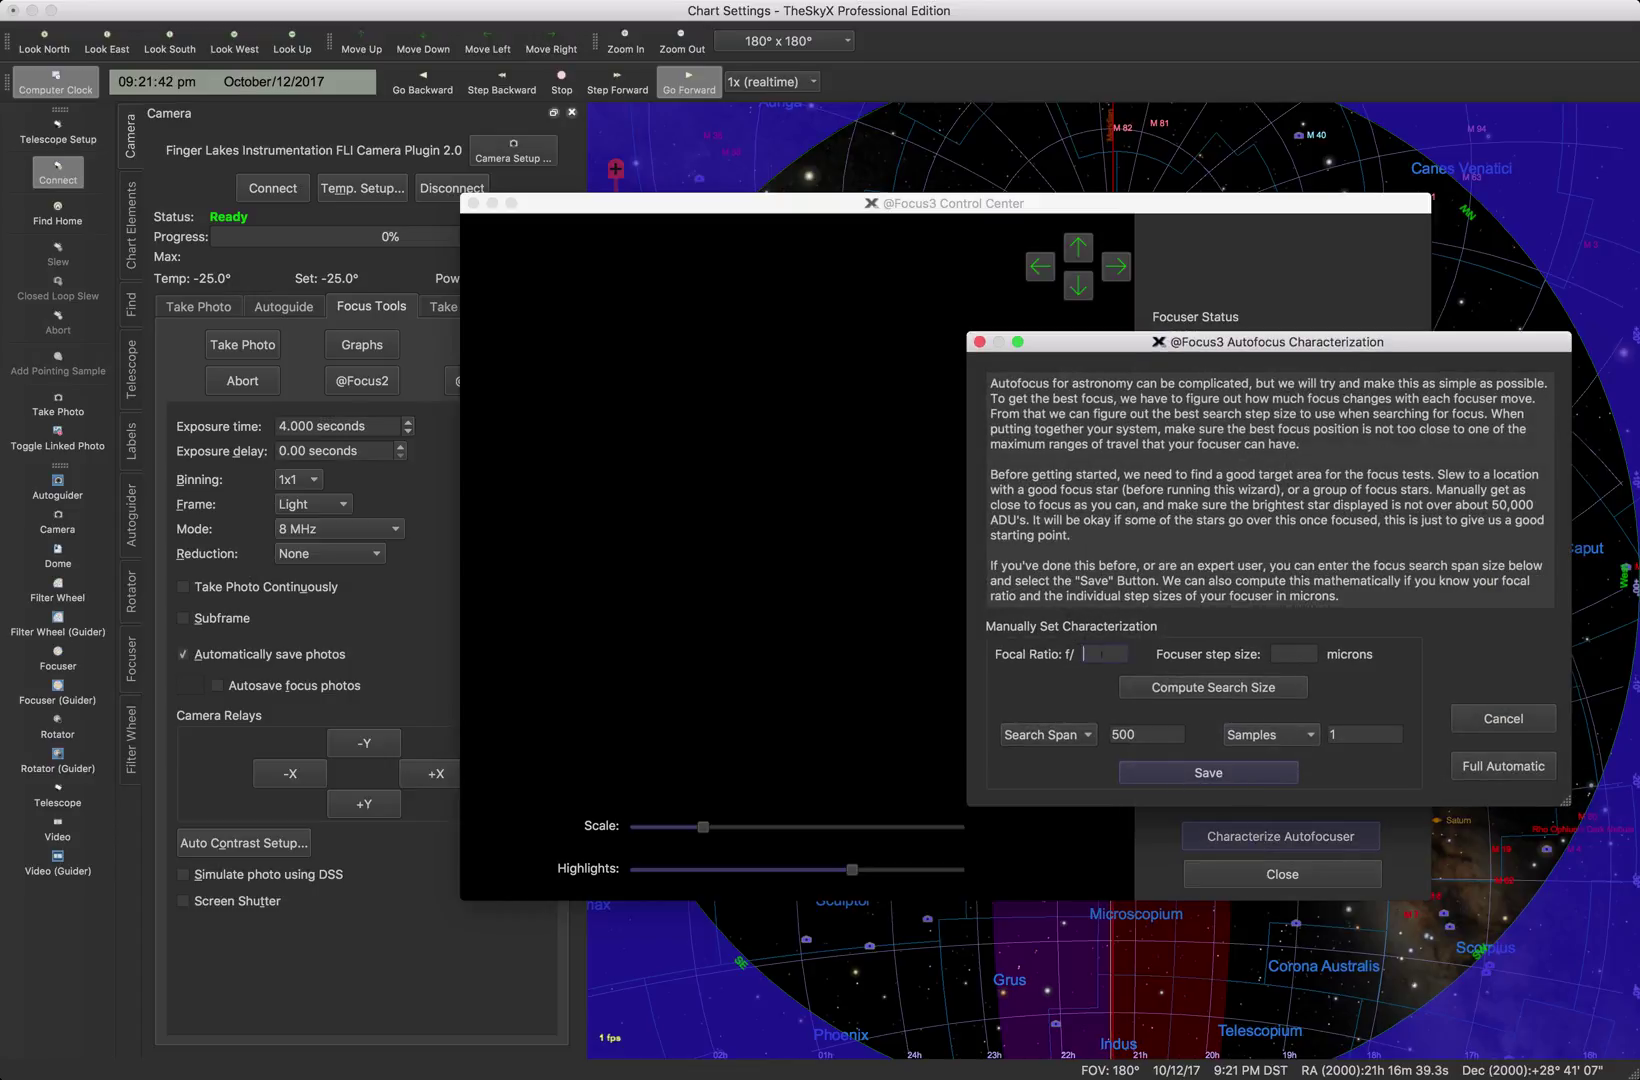
Enter a focal ratio of f/3 and a focuser step size of .081 microns, and compute the search size.
click(1085, 653)
text(3)
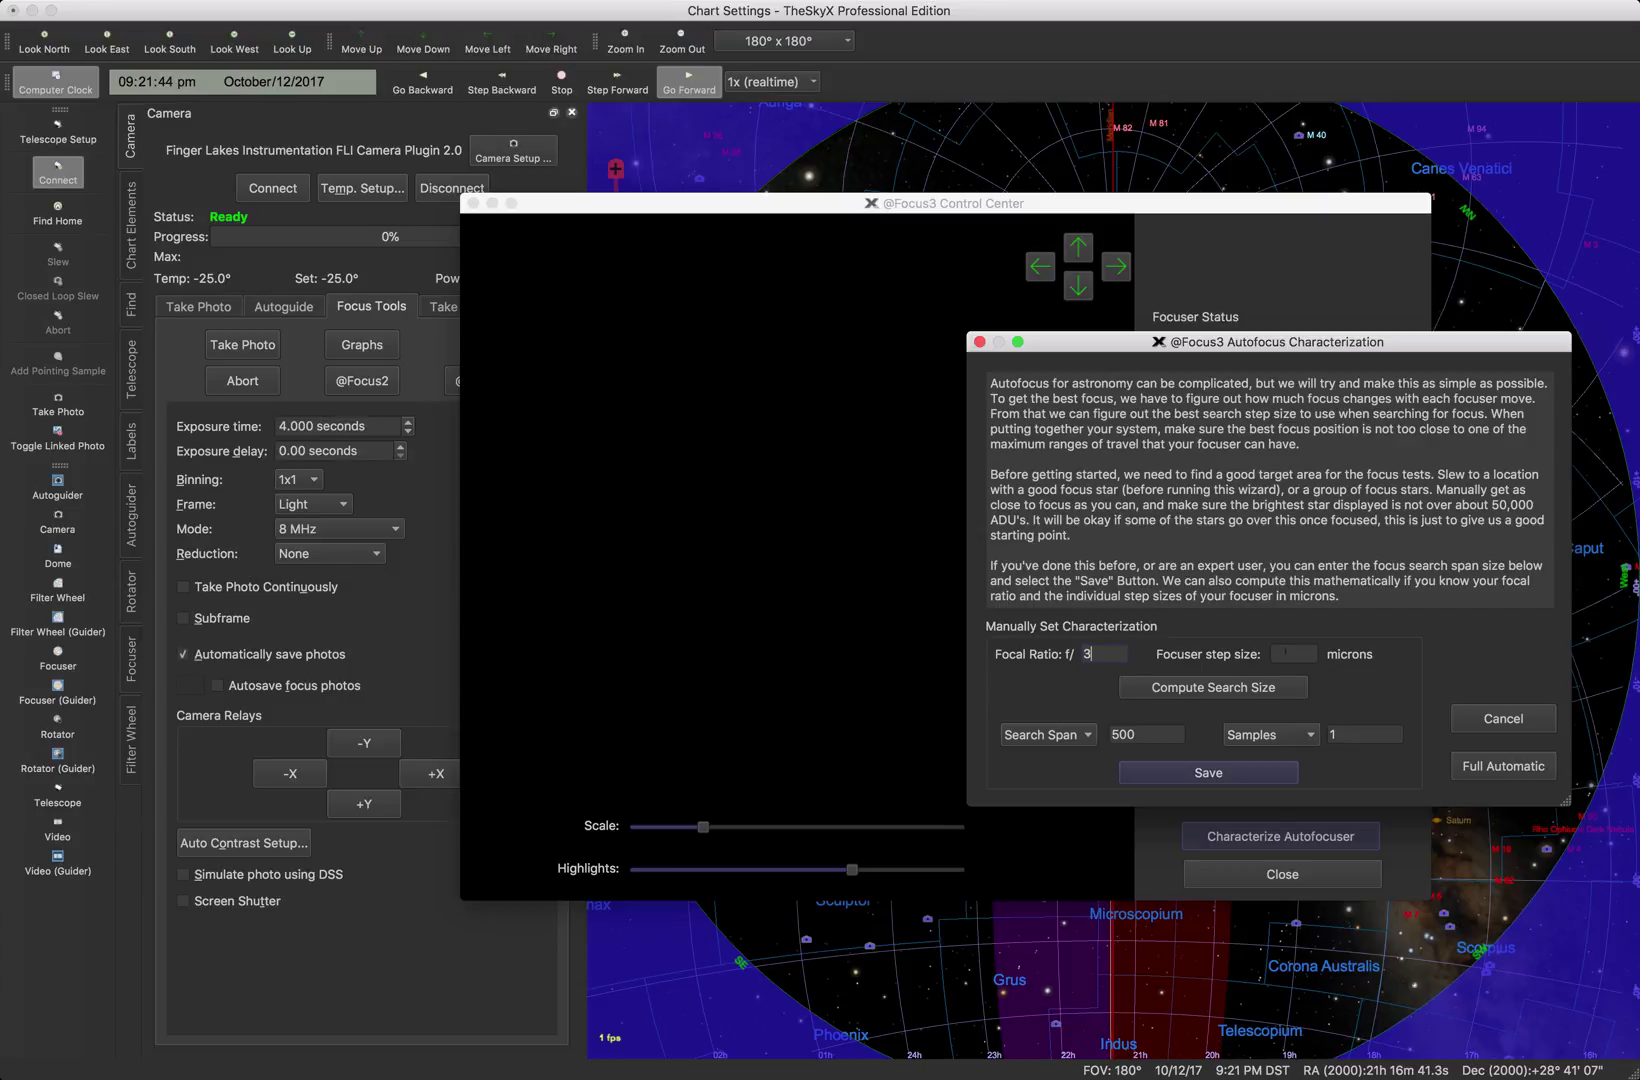
text(.03)
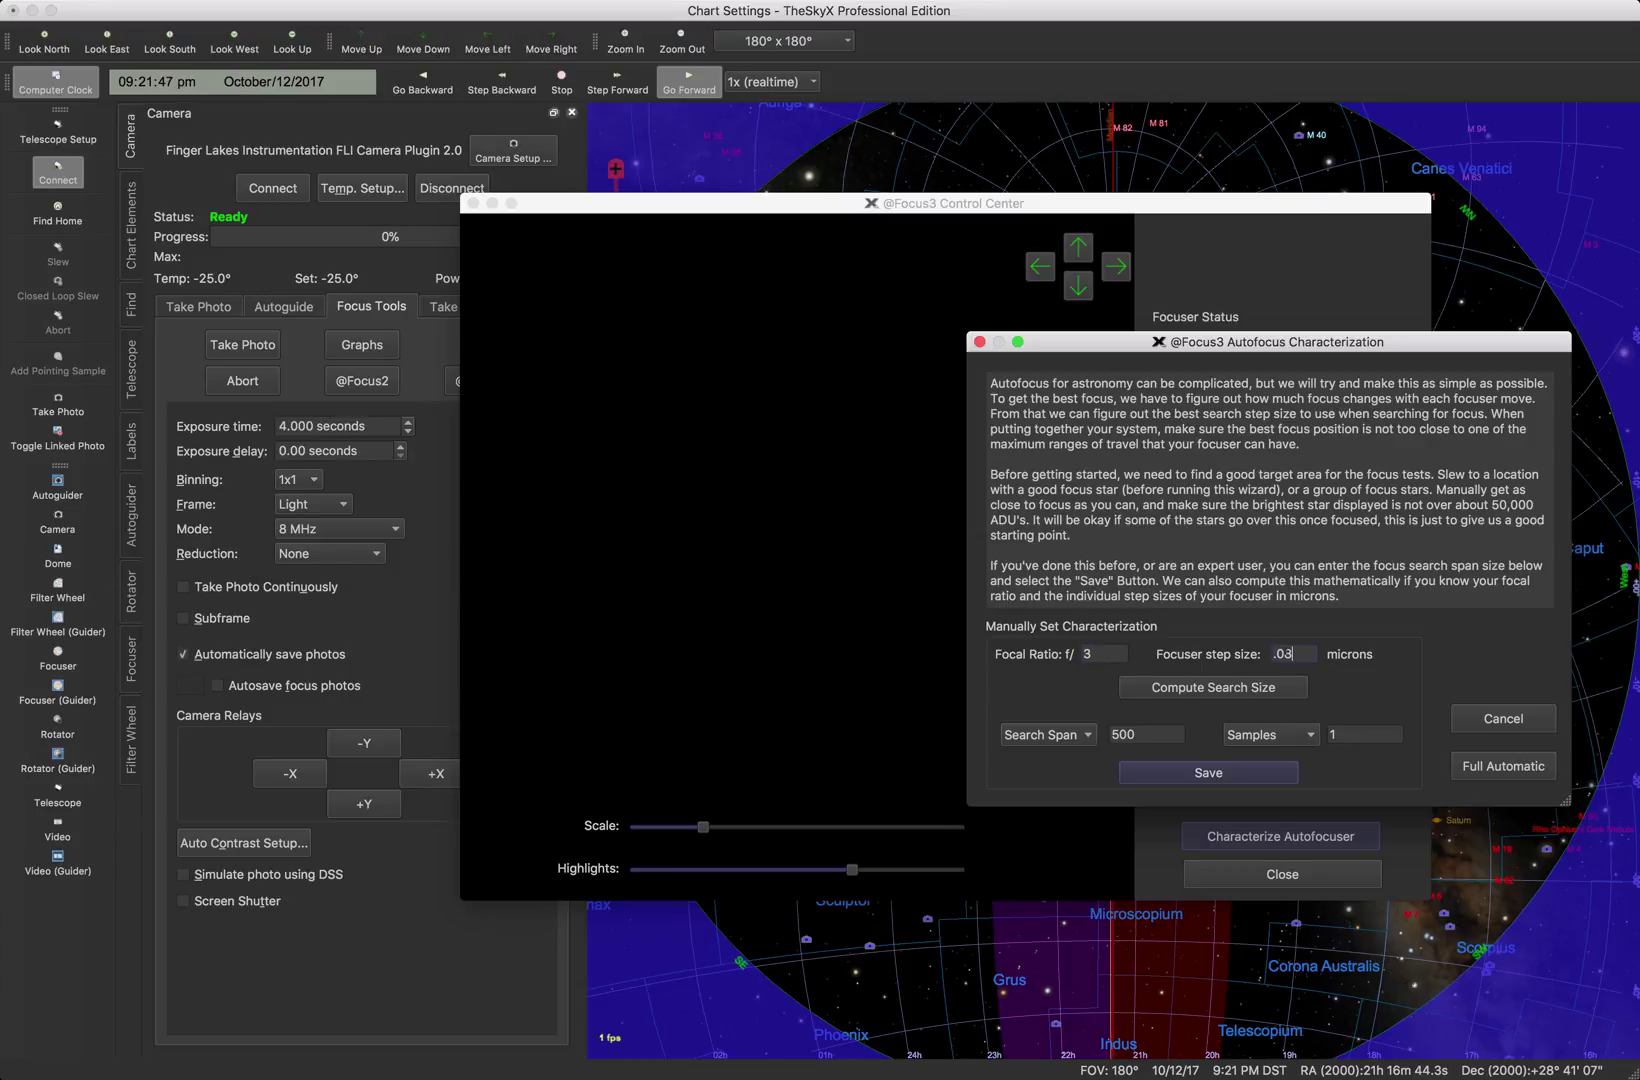
key(BackSpace)
text(81)
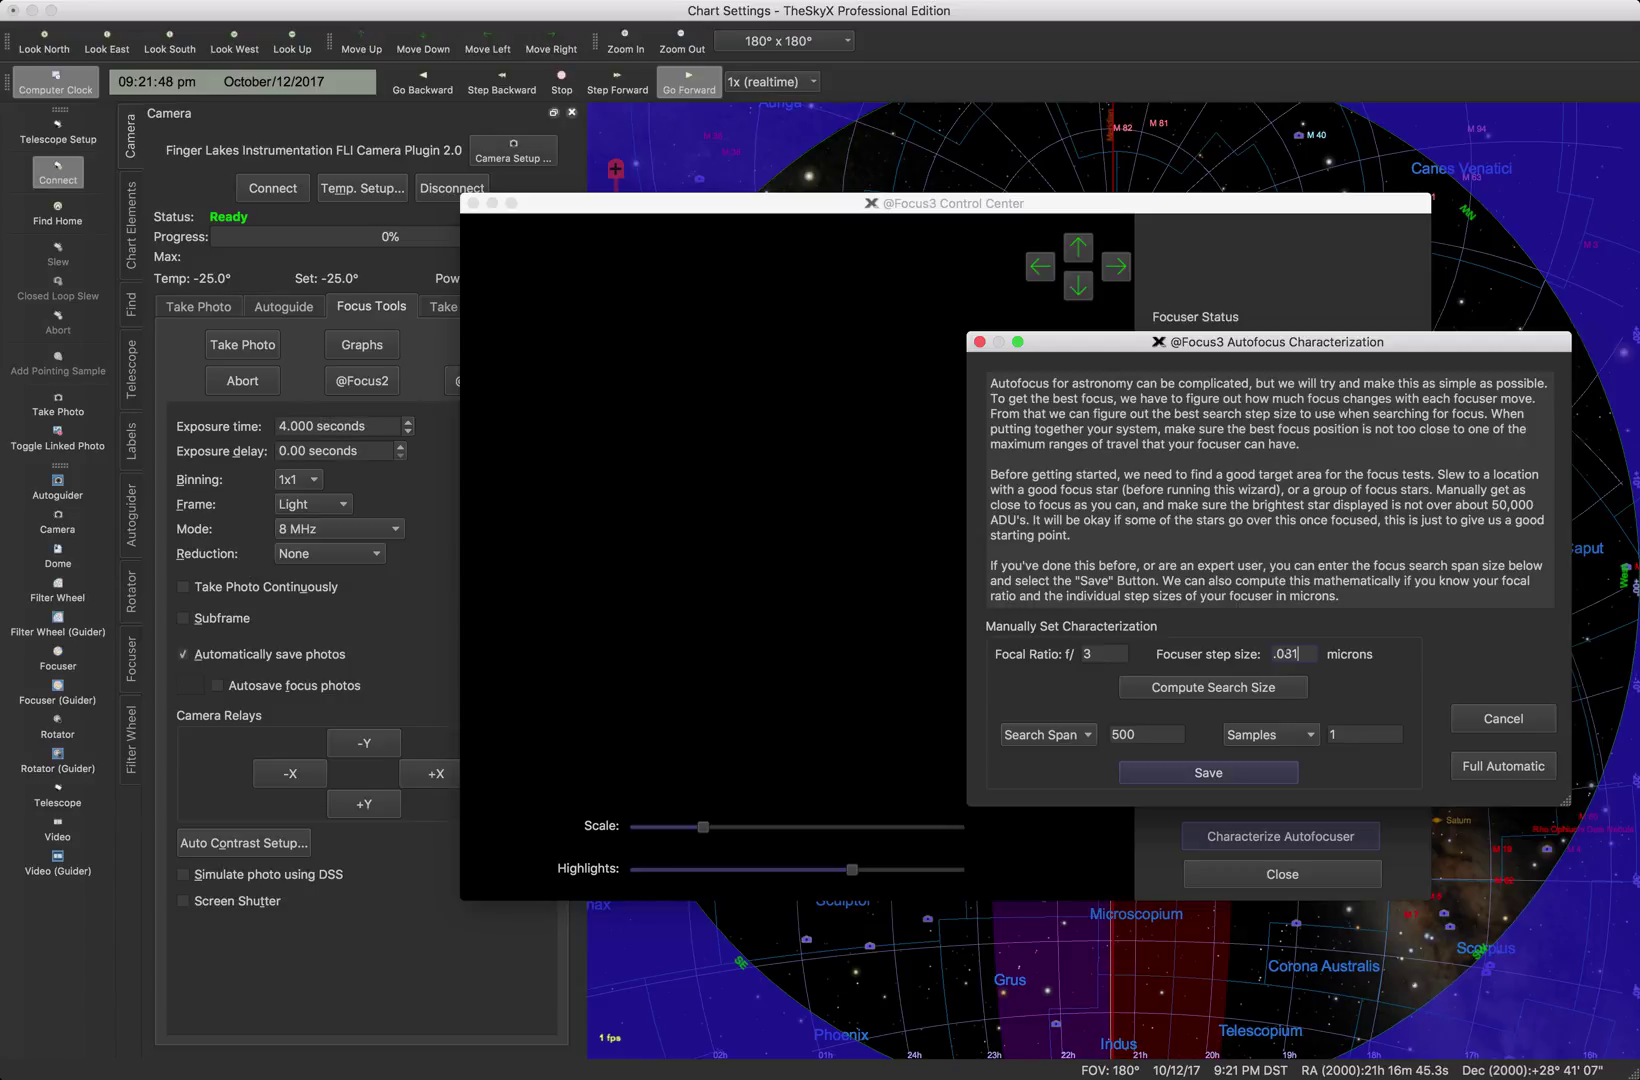
click(1273, 687)
Set the autofocus search span to 500.
drag(1126, 734, 1085, 733)
text(400)
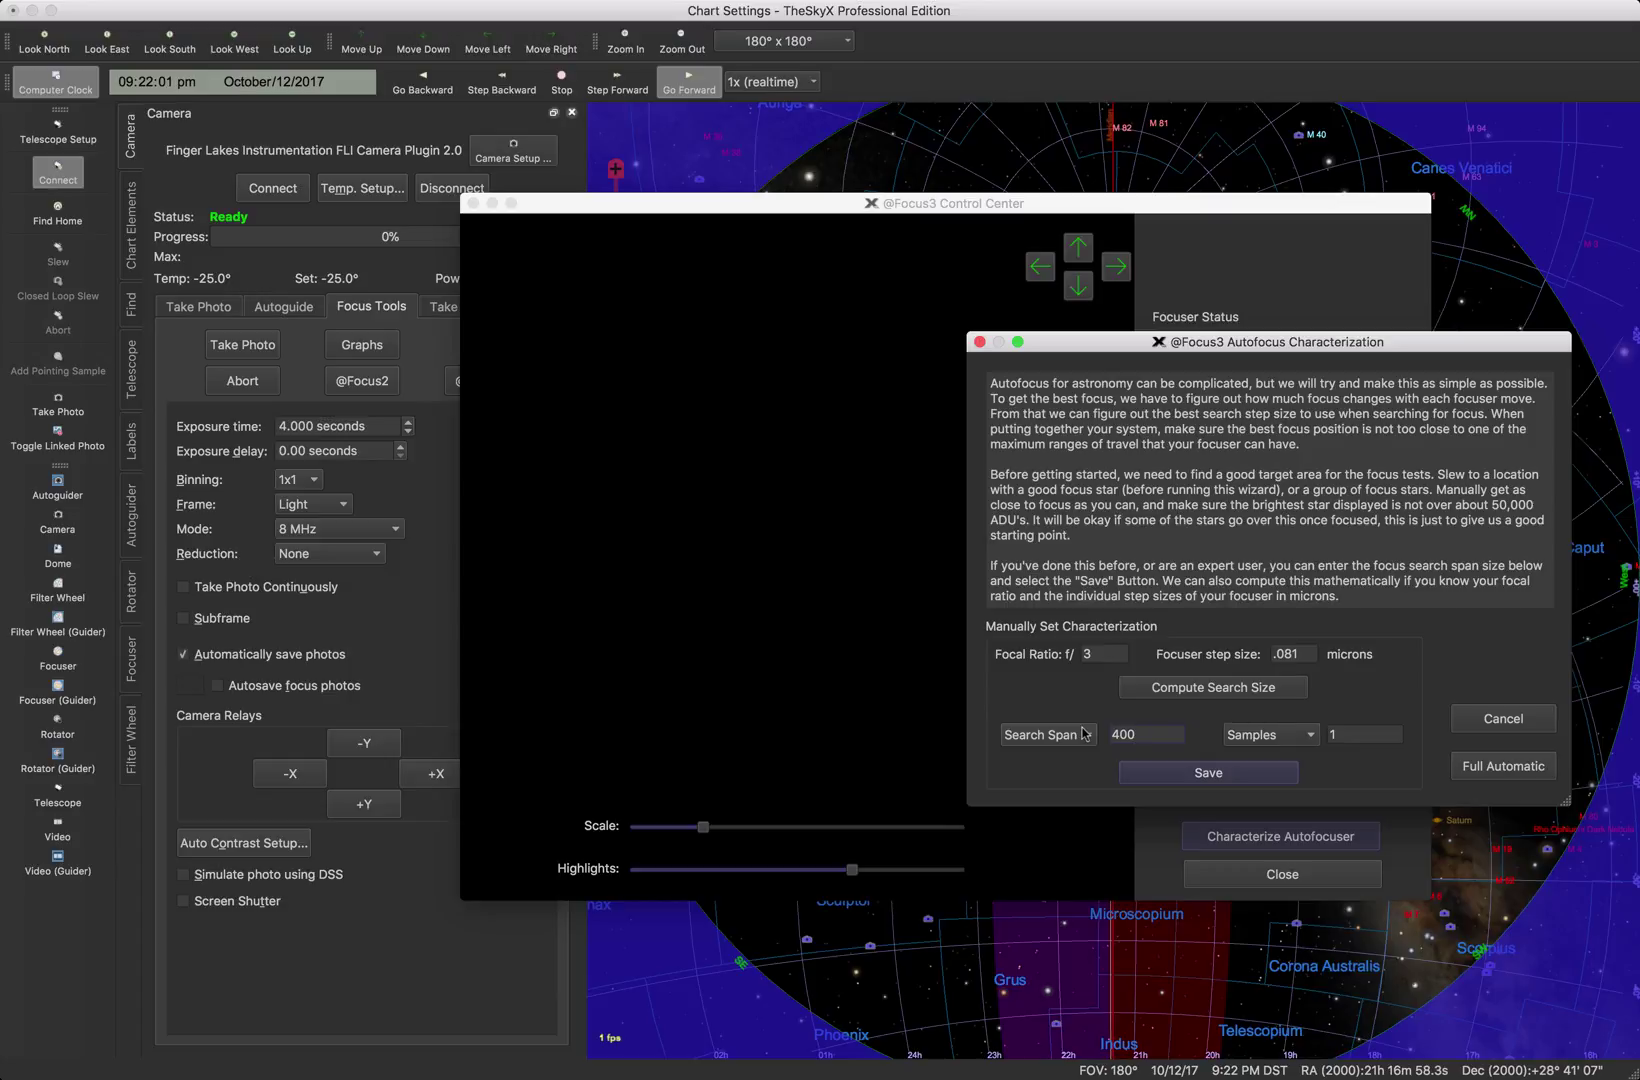
key(BackSpace)
key(BackSpace)
key(BackSpace)
text(500)
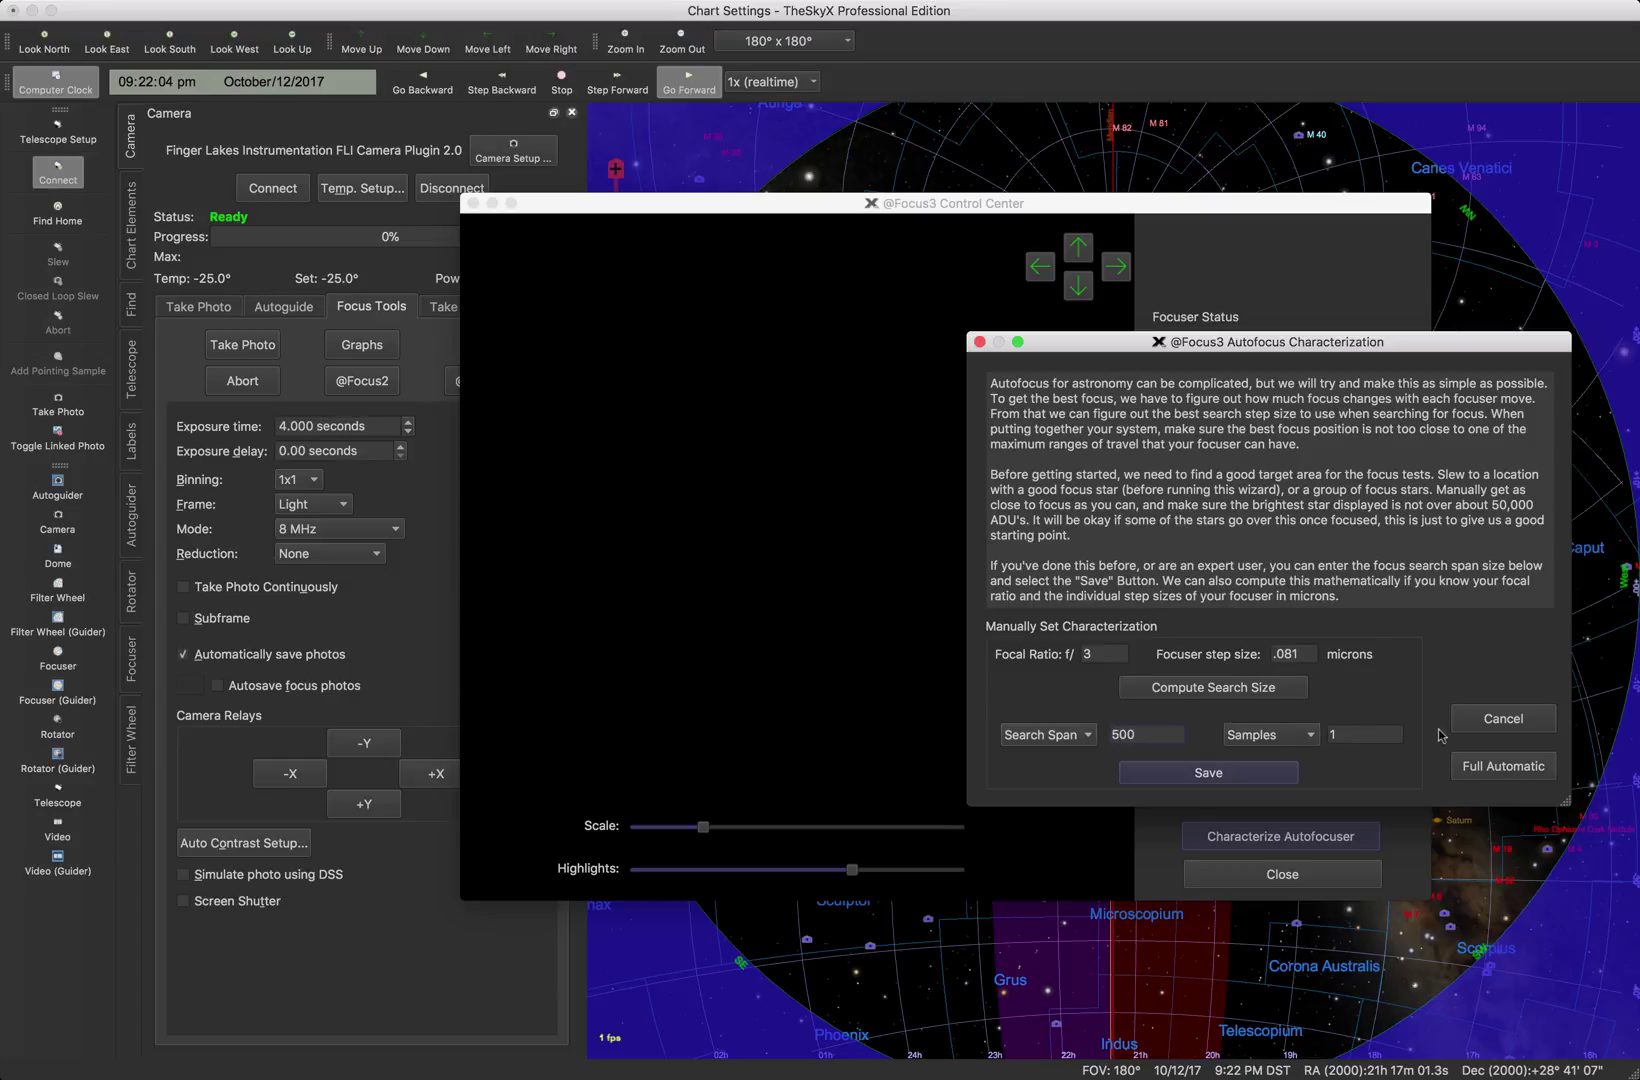
Try the full automatic characterization, dismiss its notice, and save the manually set characterization.
click(1471, 765)
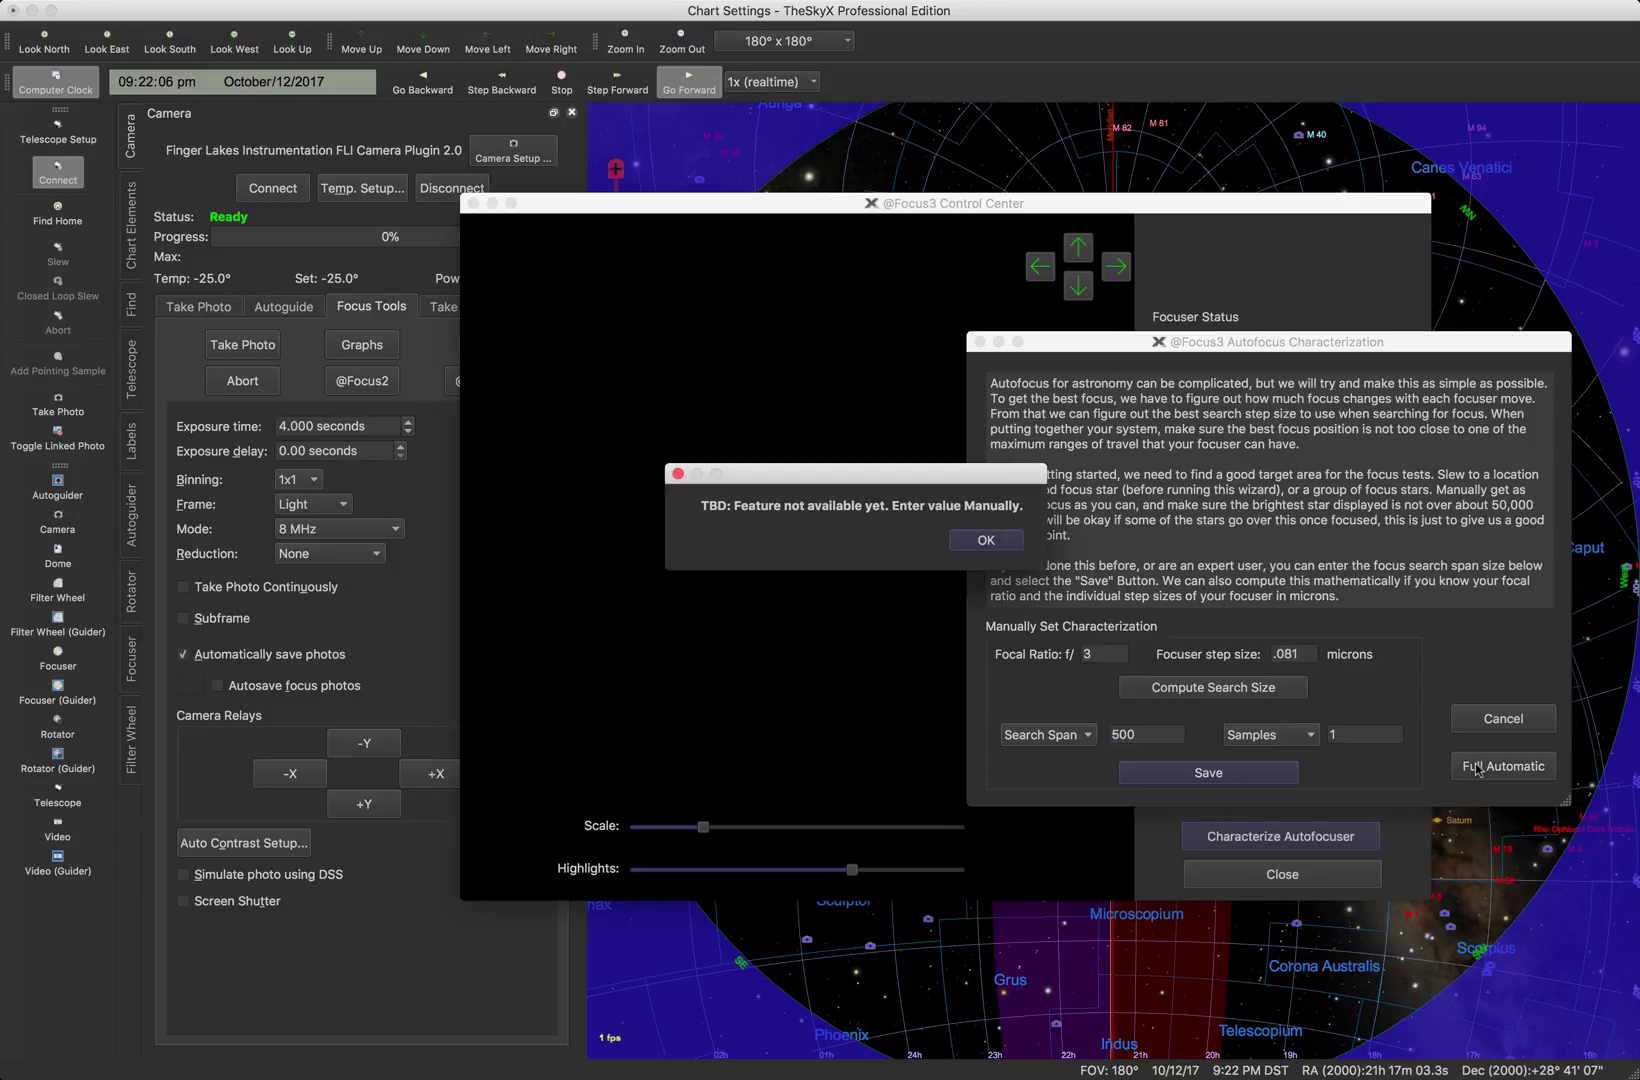
click(965, 538)
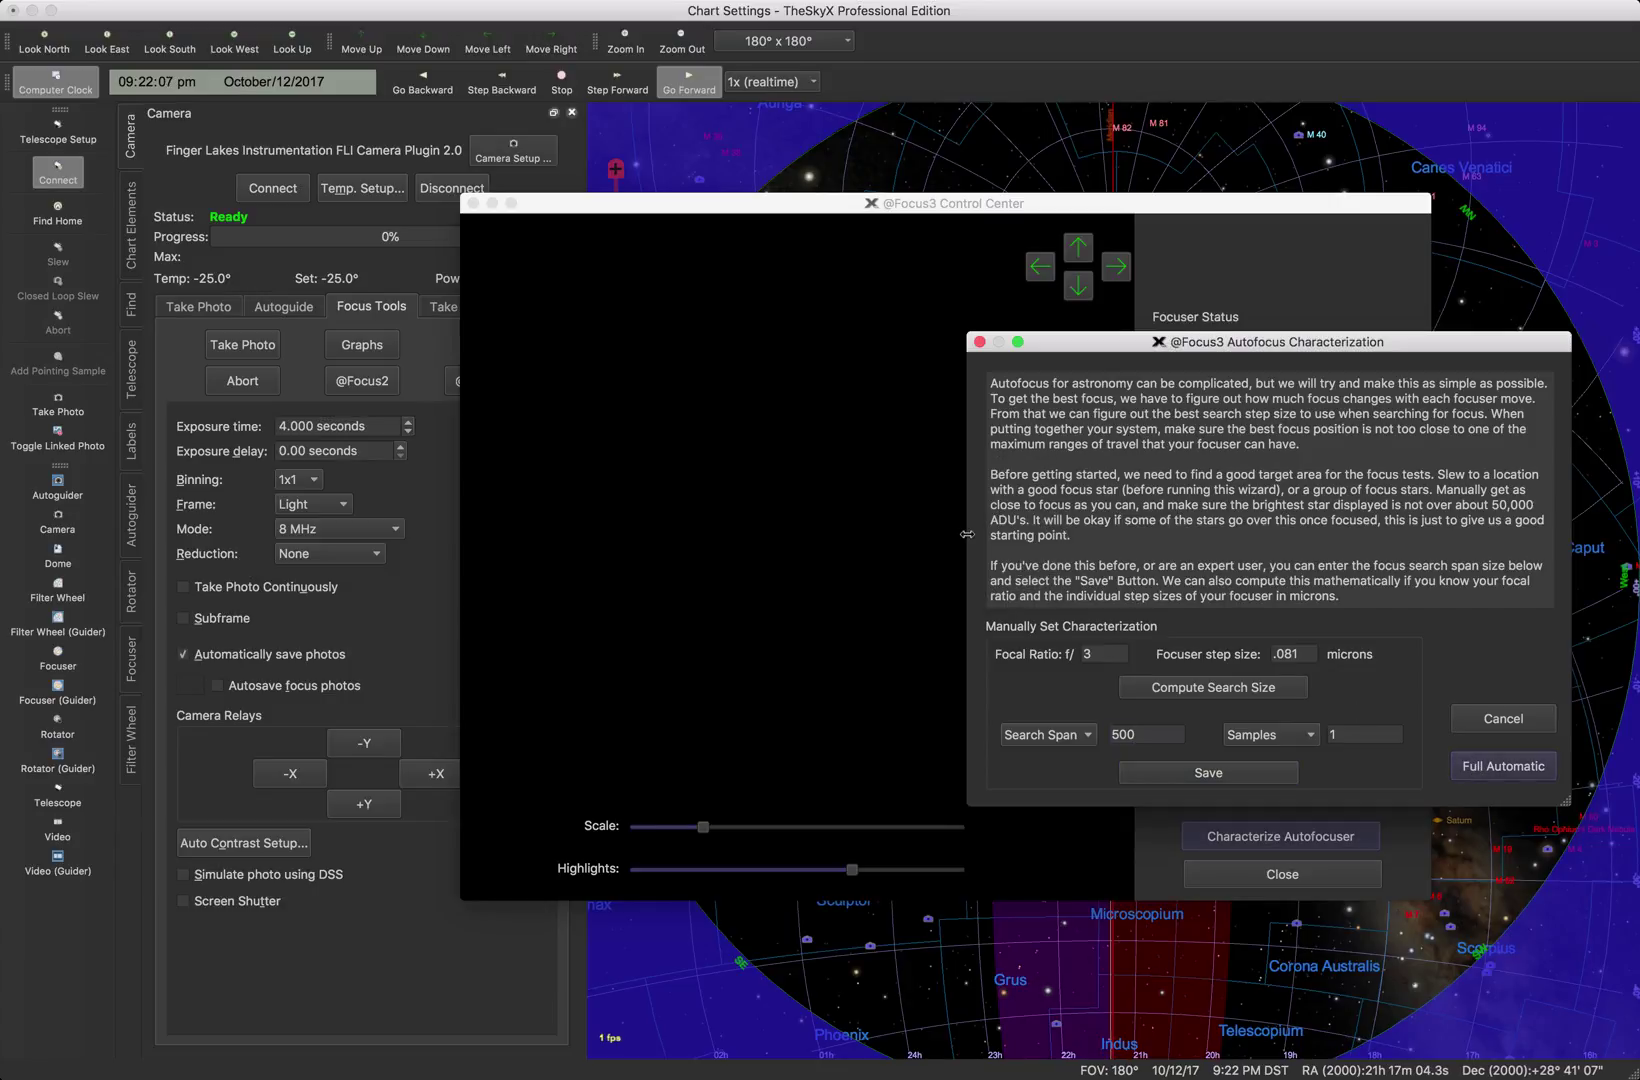
click(1192, 775)
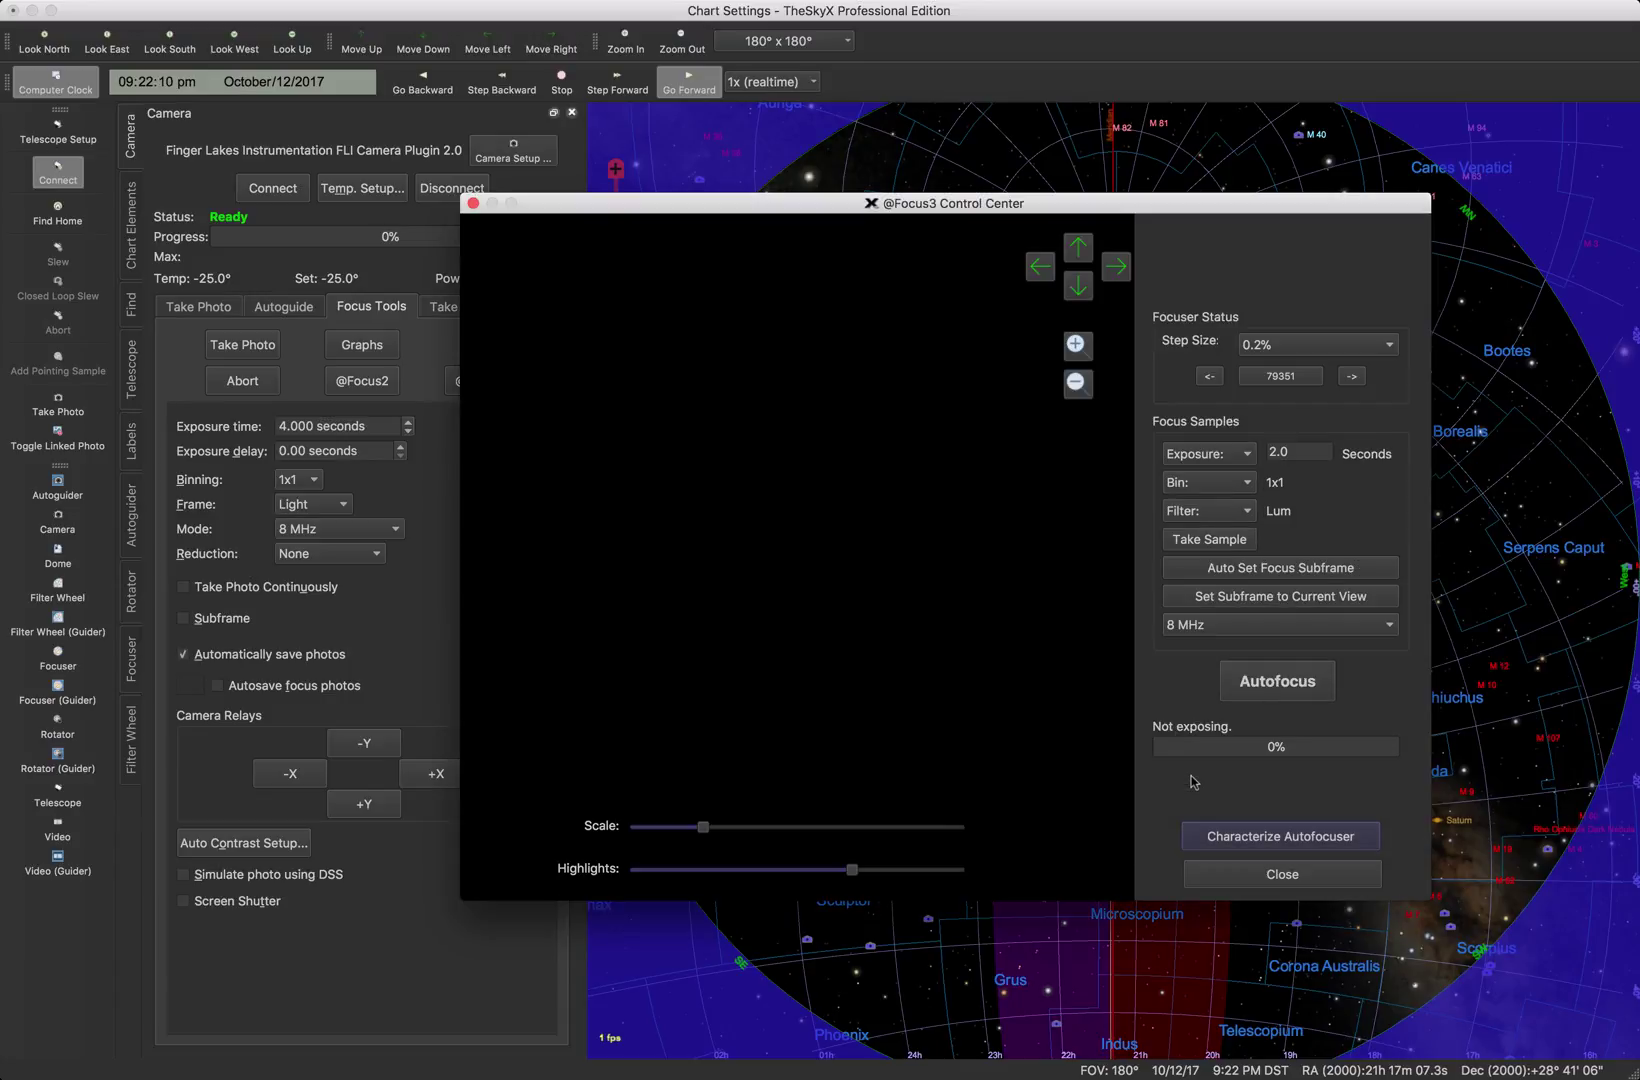
Examine the focuser step size and position entry, and the binning, filter and readout mode options for focus samples.
click(1261, 350)
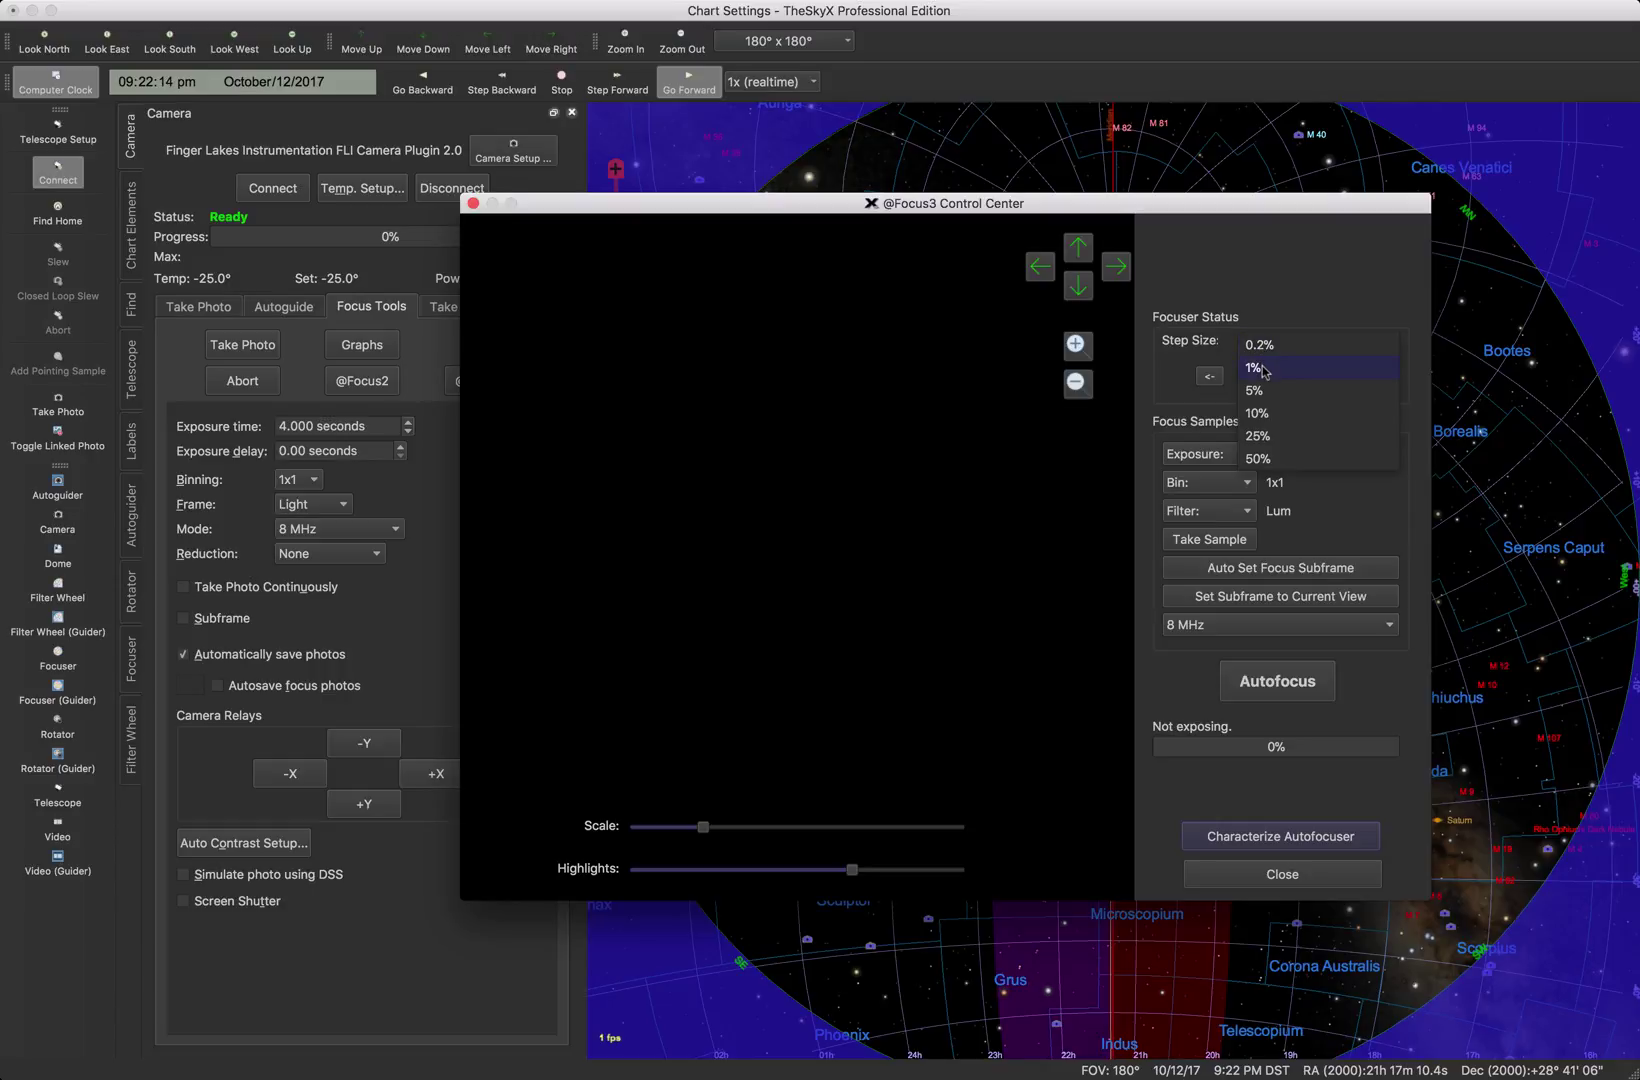
click(1260, 344)
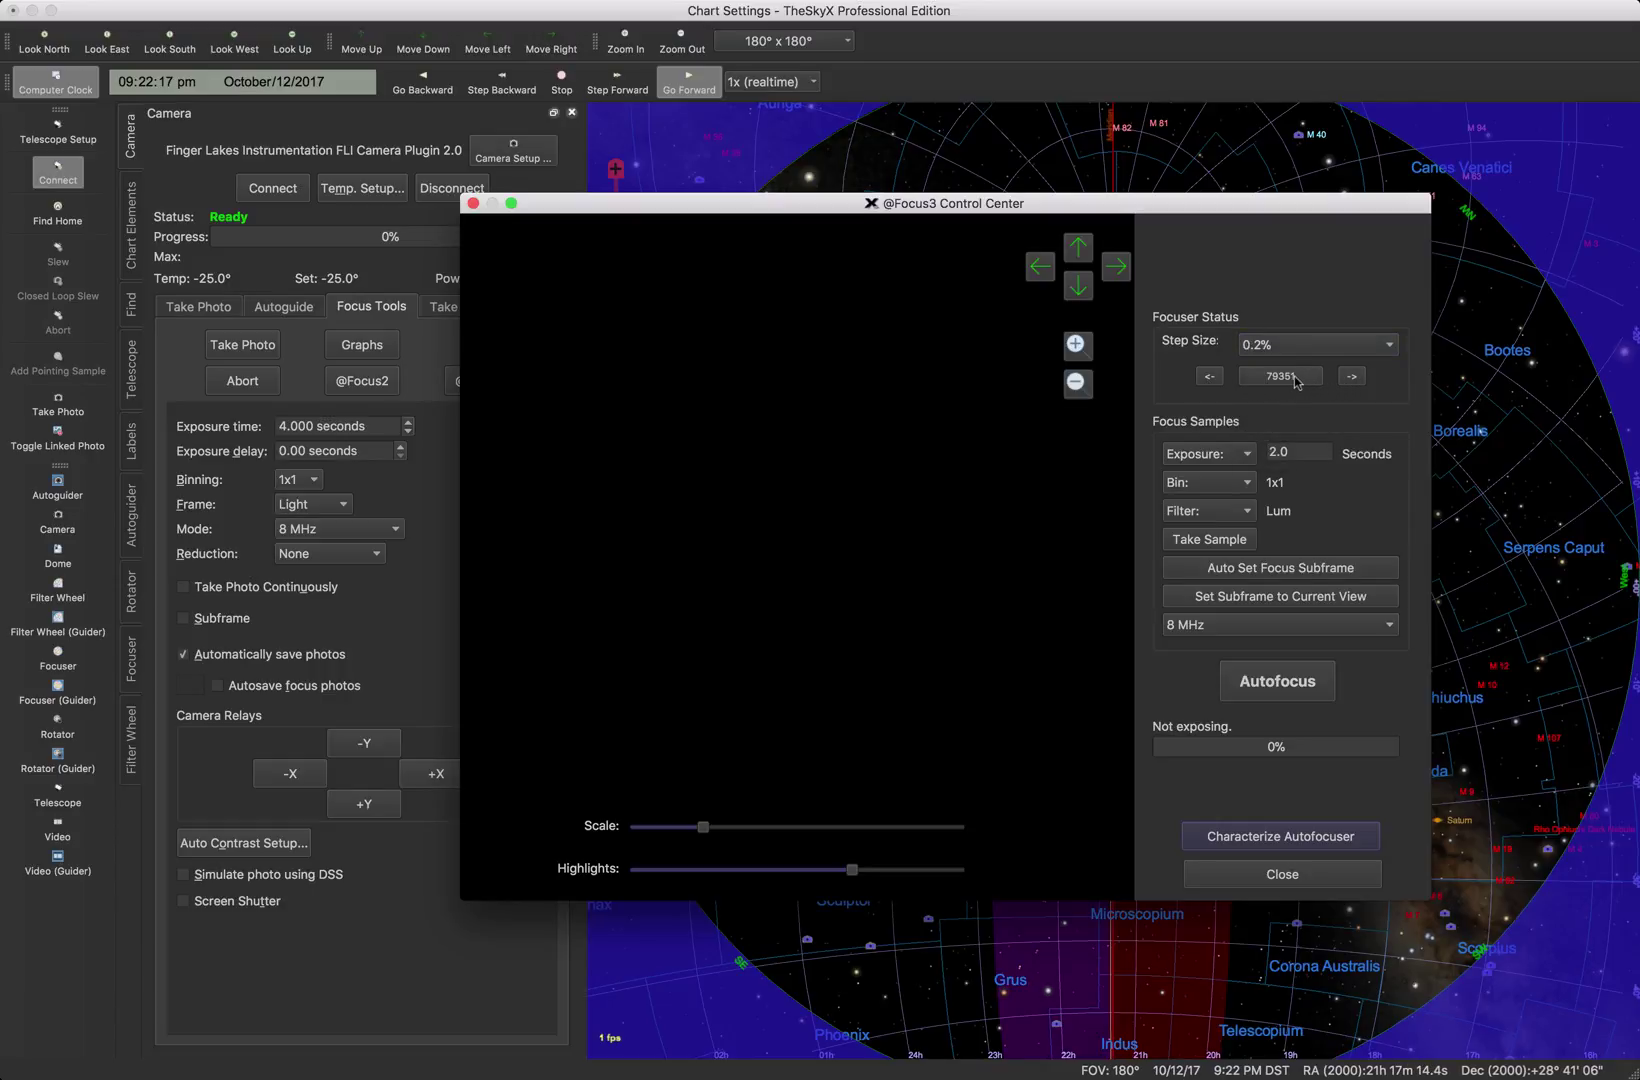
click(1295, 378)
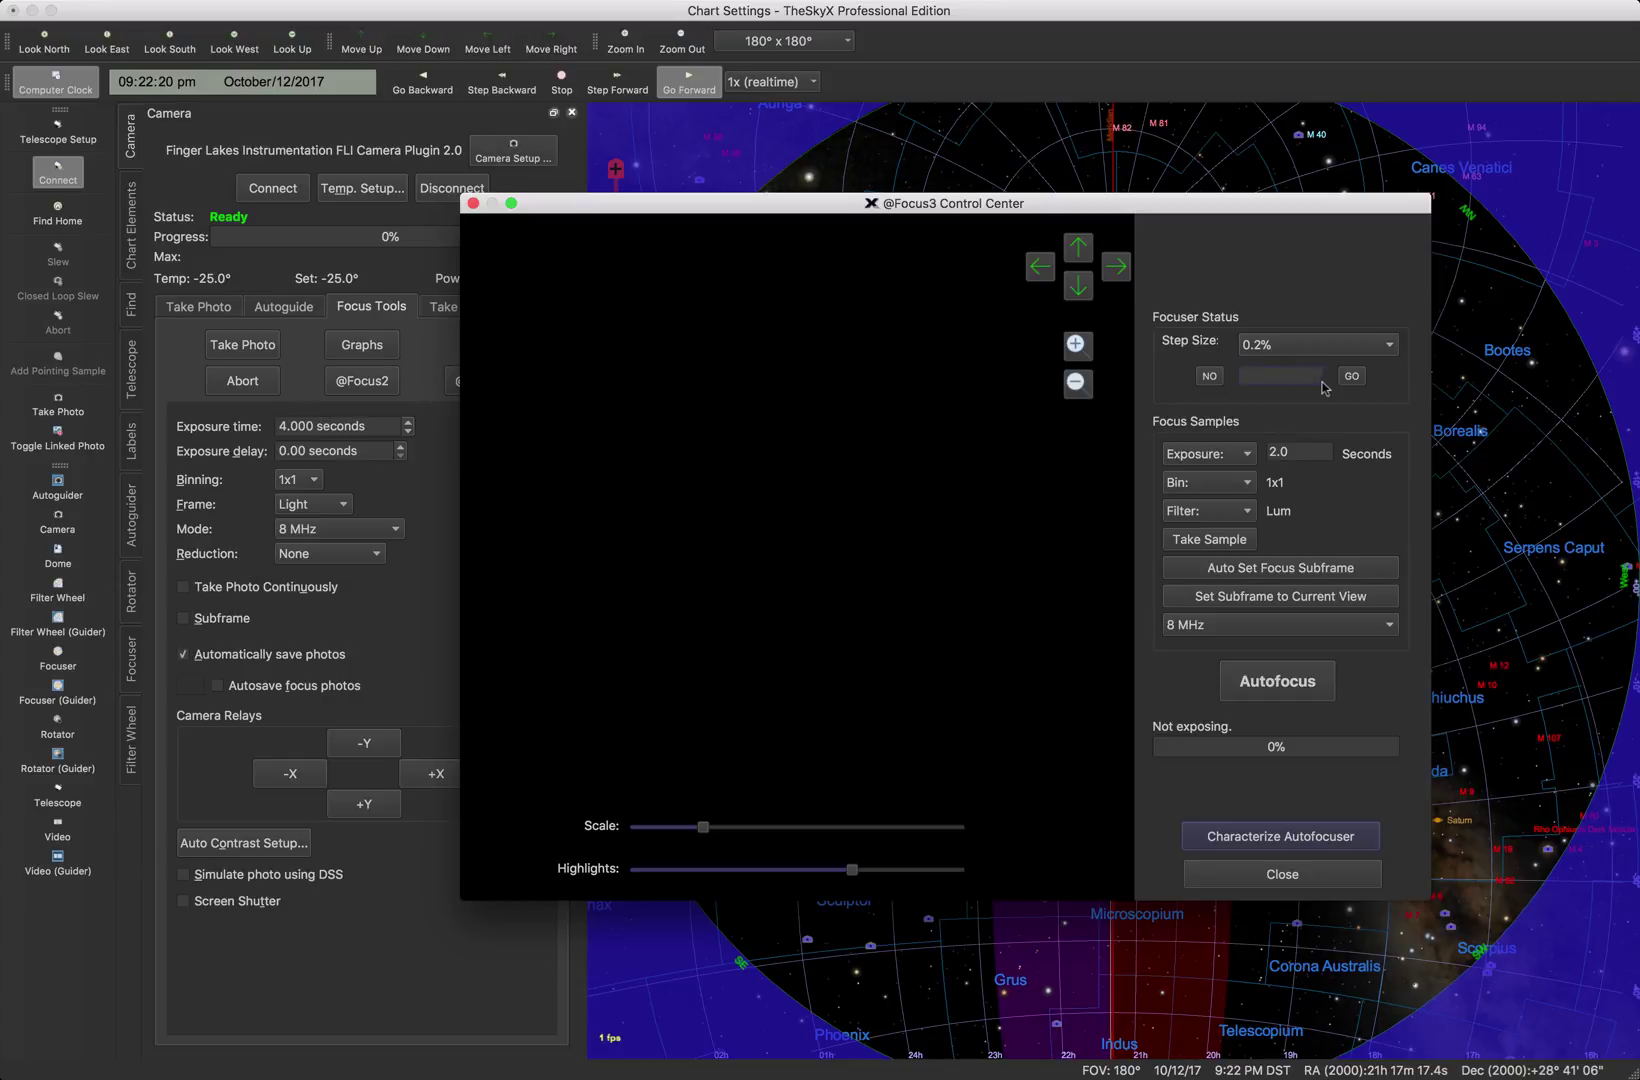
click(1210, 377)
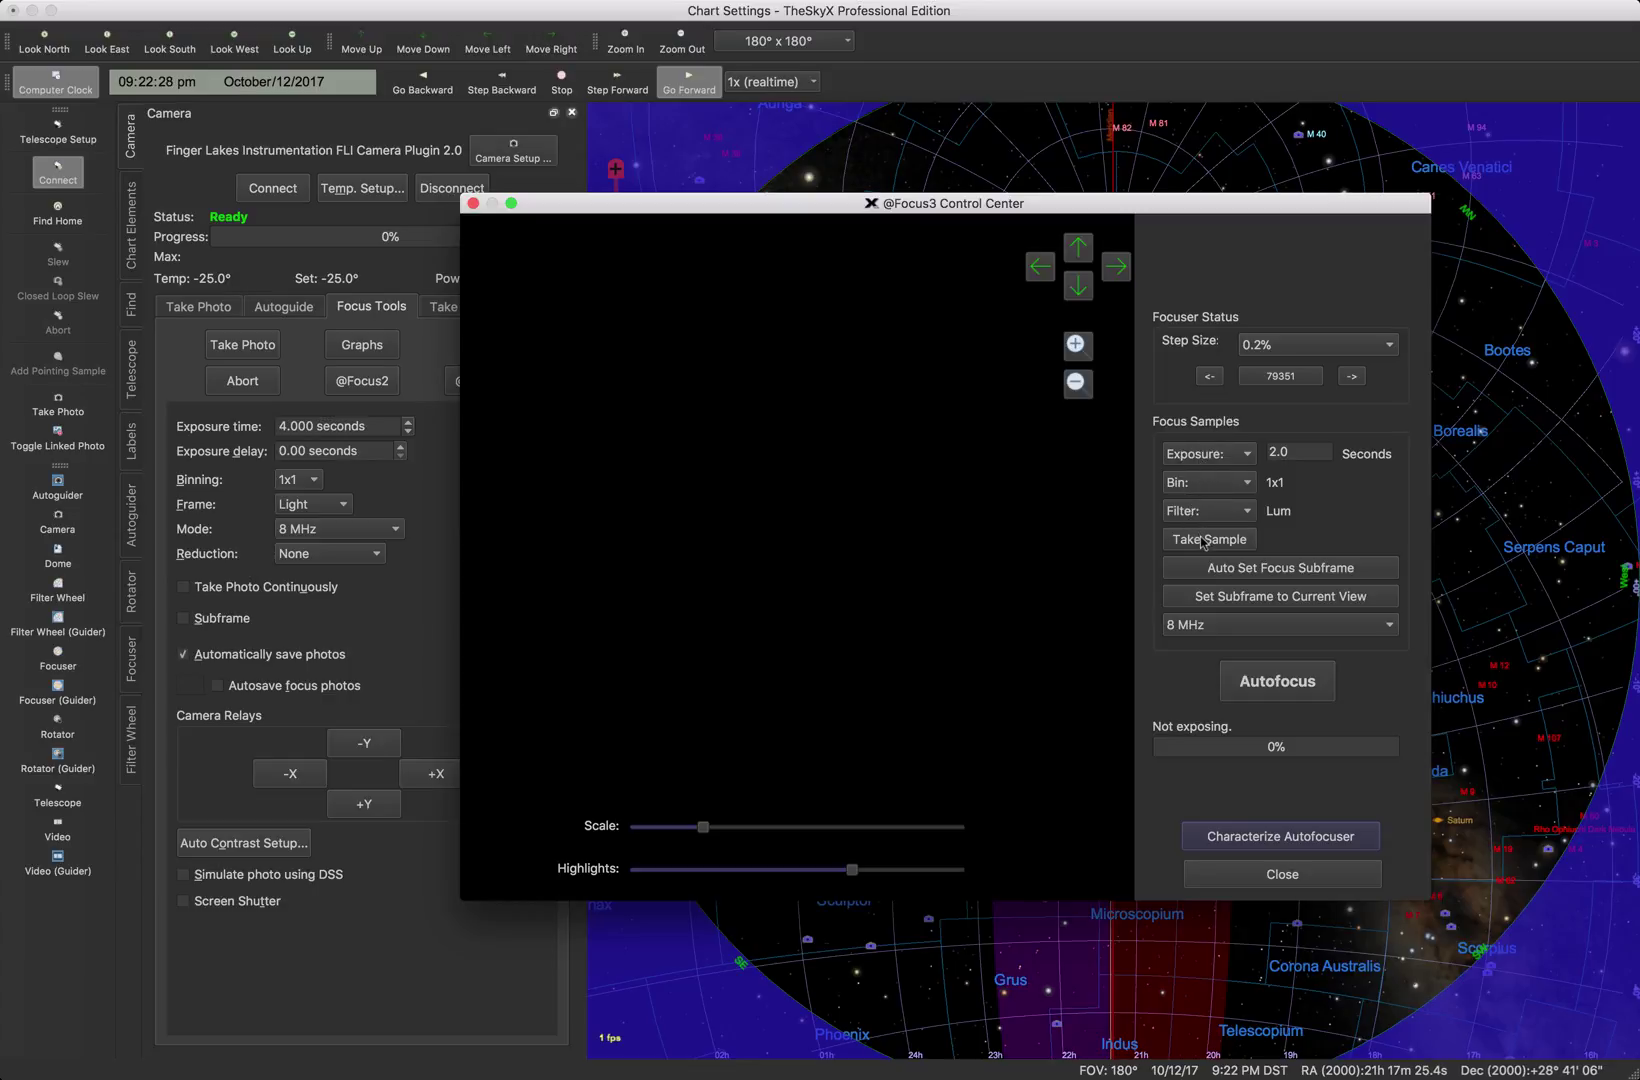
click(1228, 483)
click(1228, 493)
click(1229, 512)
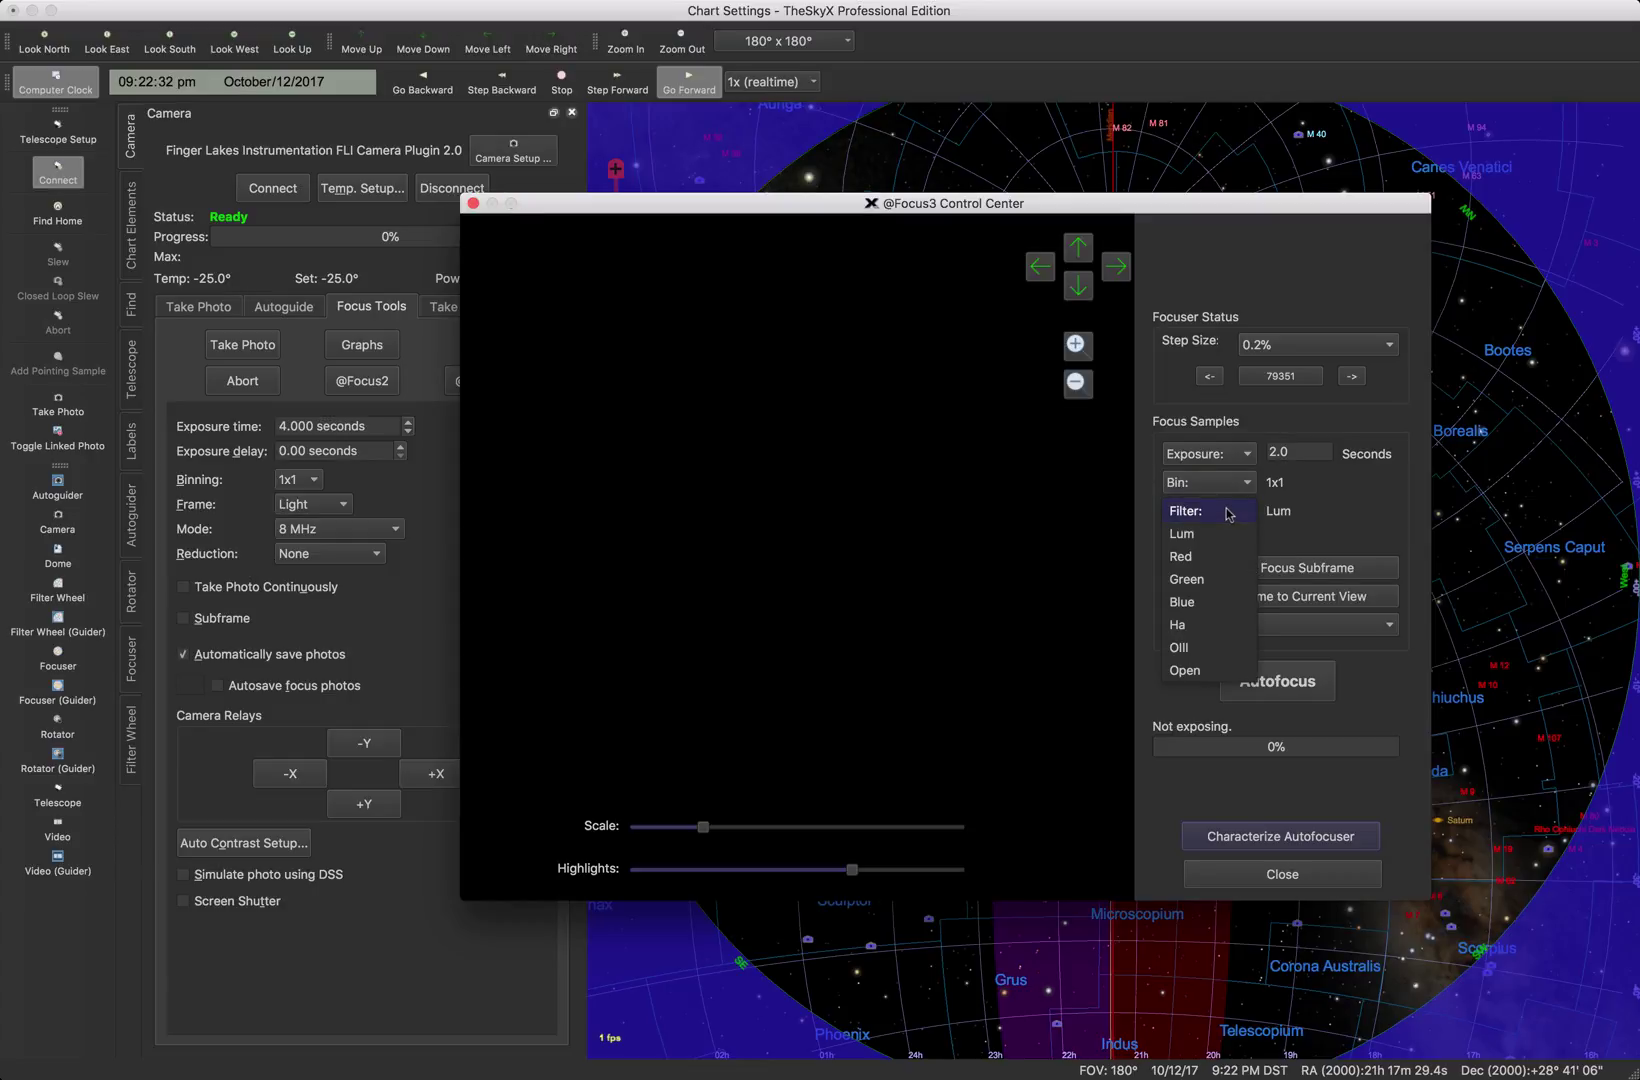
click(1229, 512)
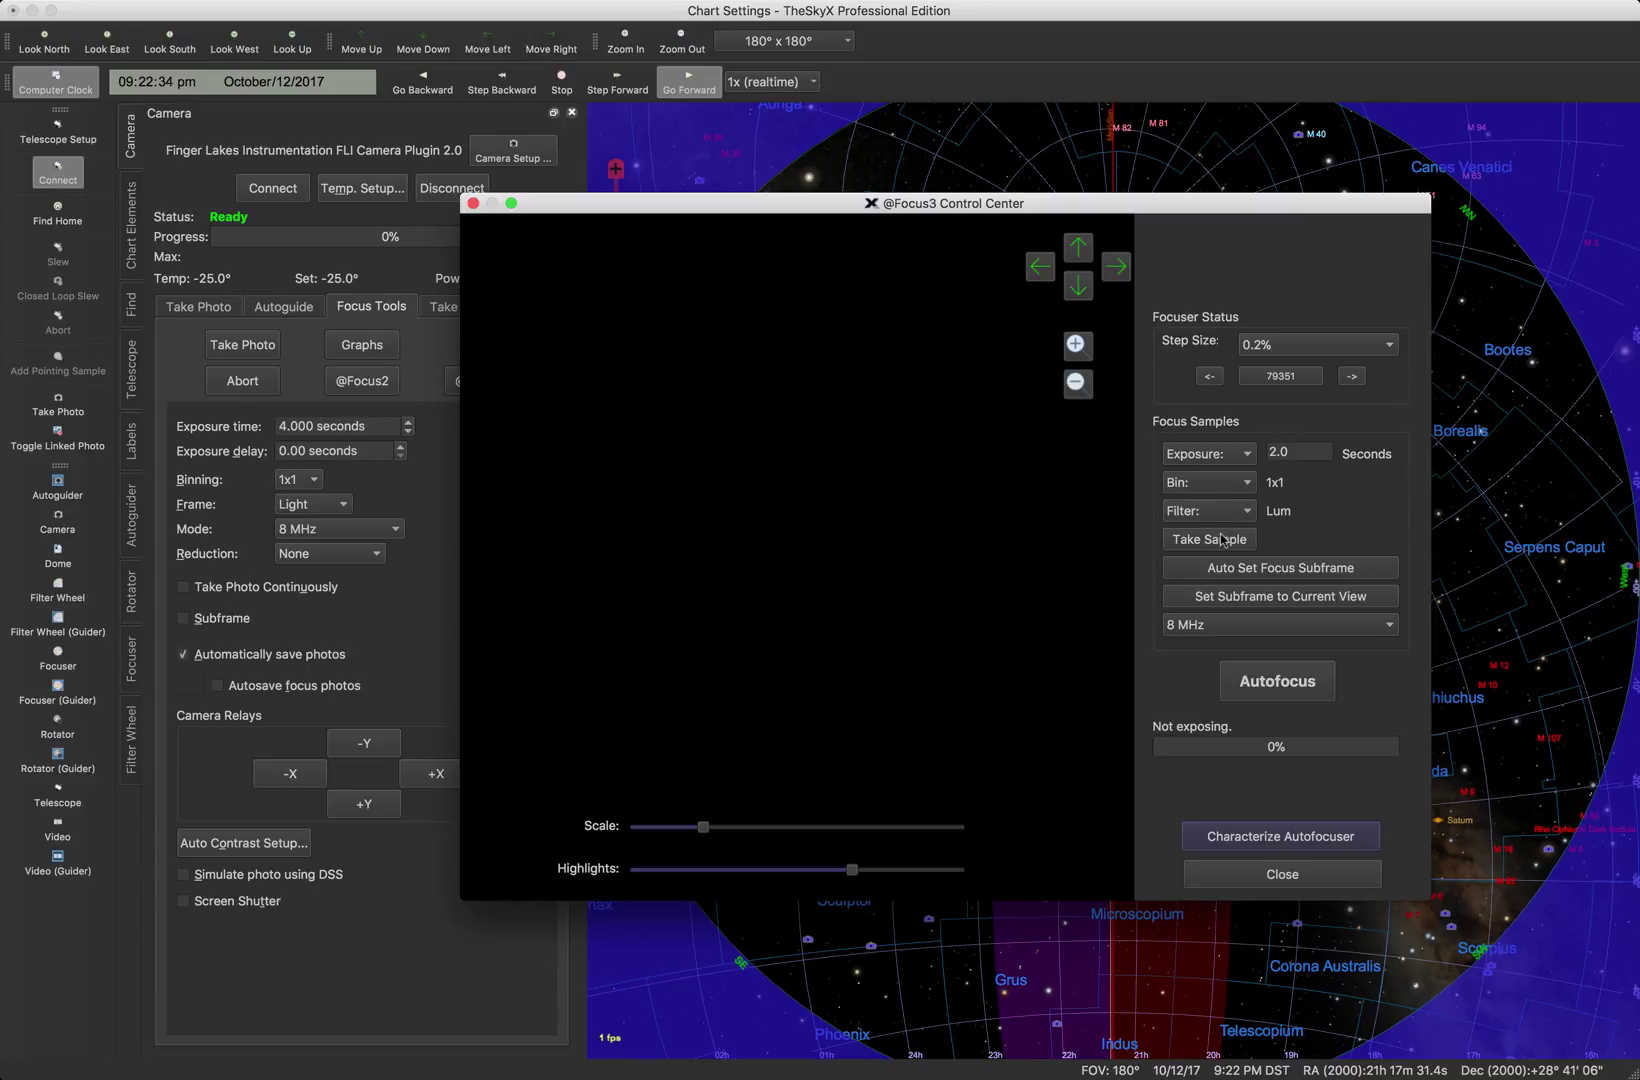
click(1227, 625)
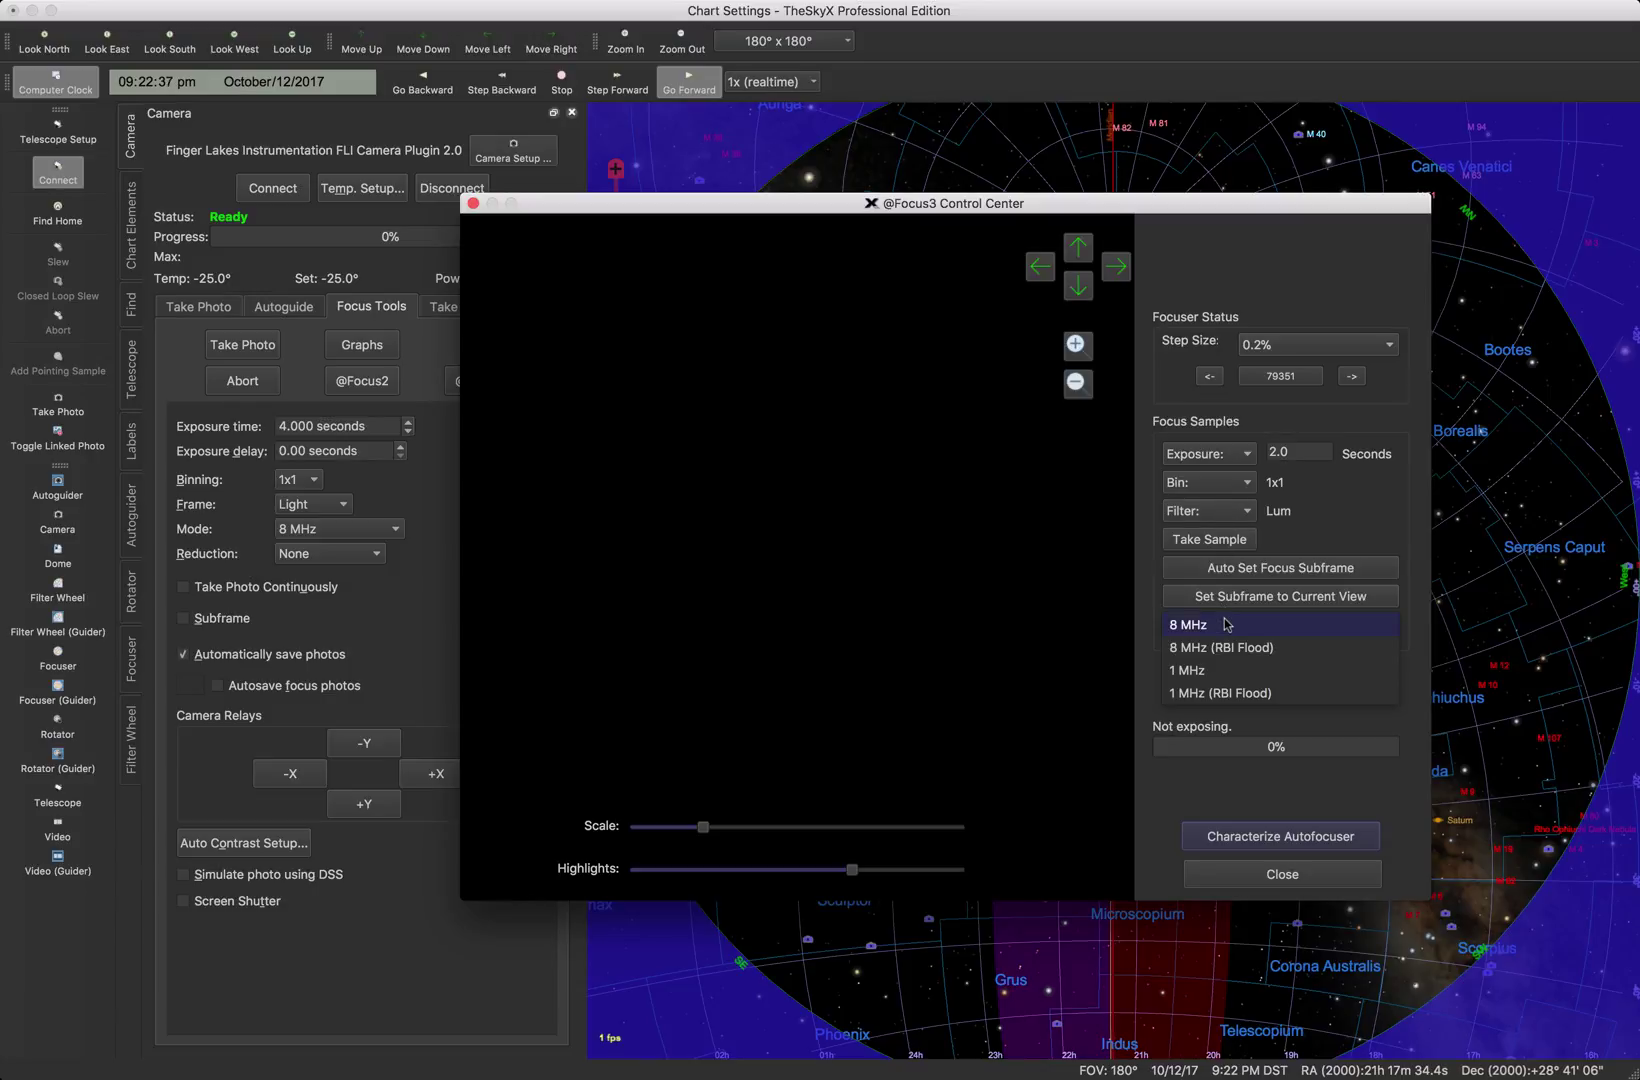
click(1227, 624)
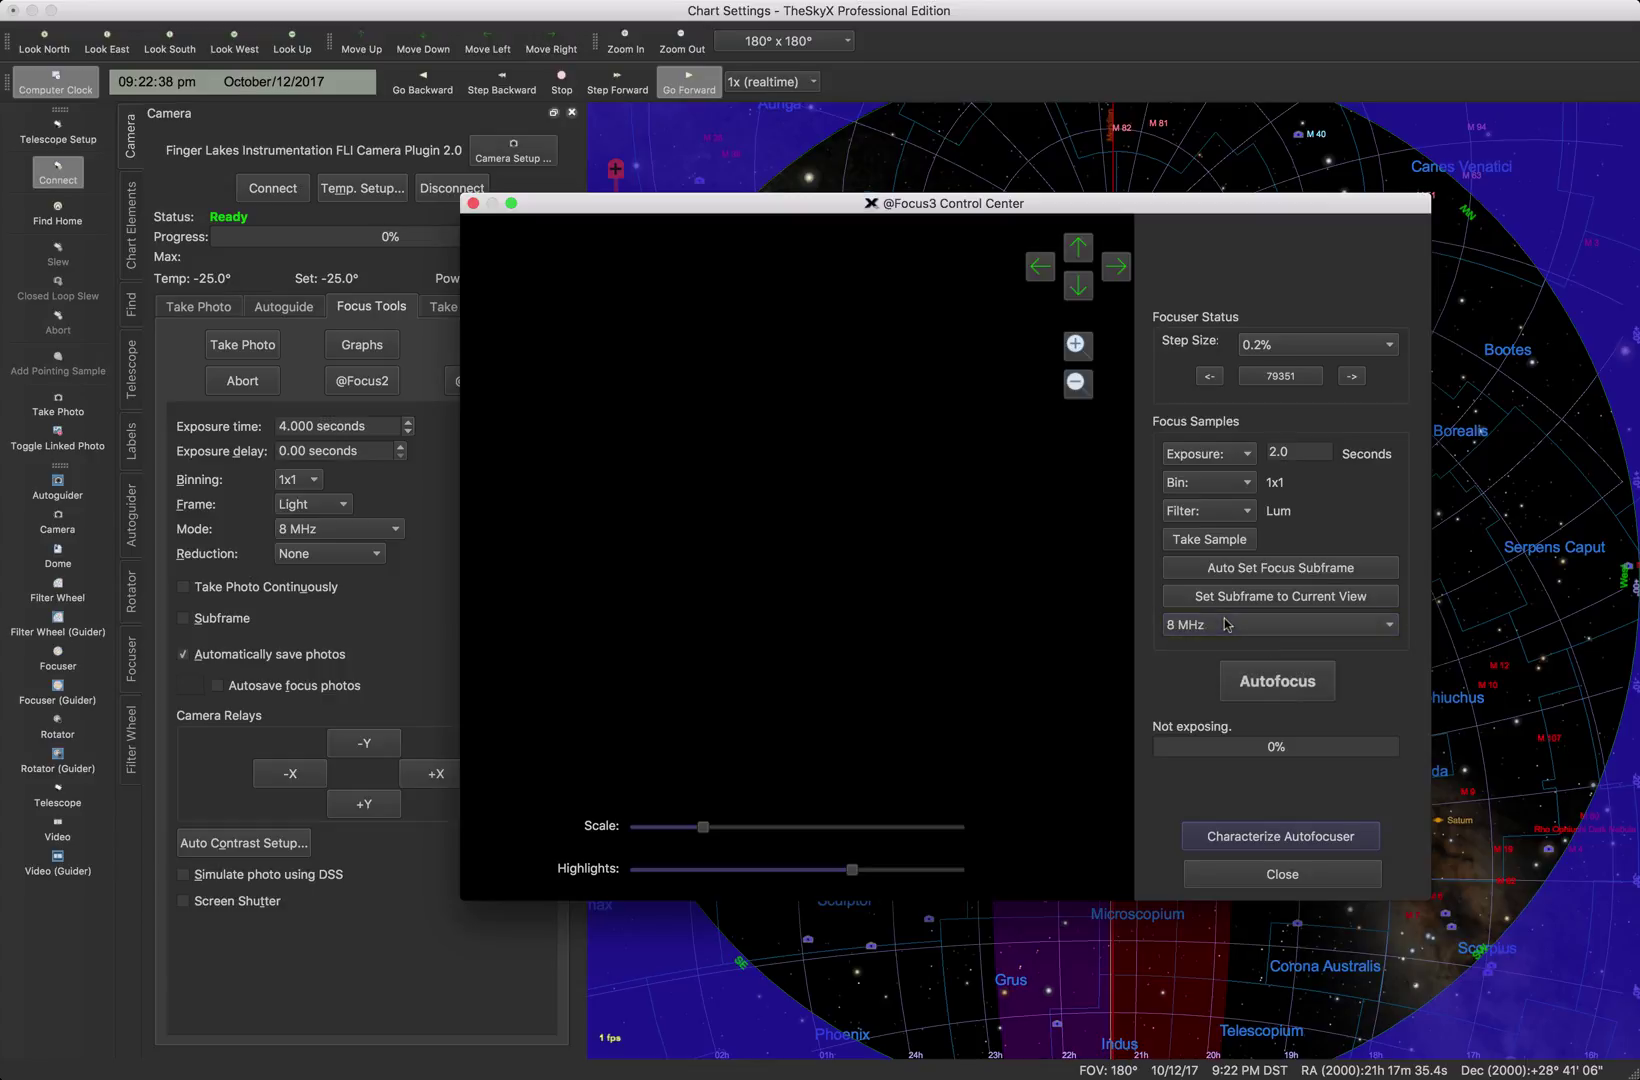
Take a full-frame focus sample and automatically set the focus subframe around a star.
click(1206, 540)
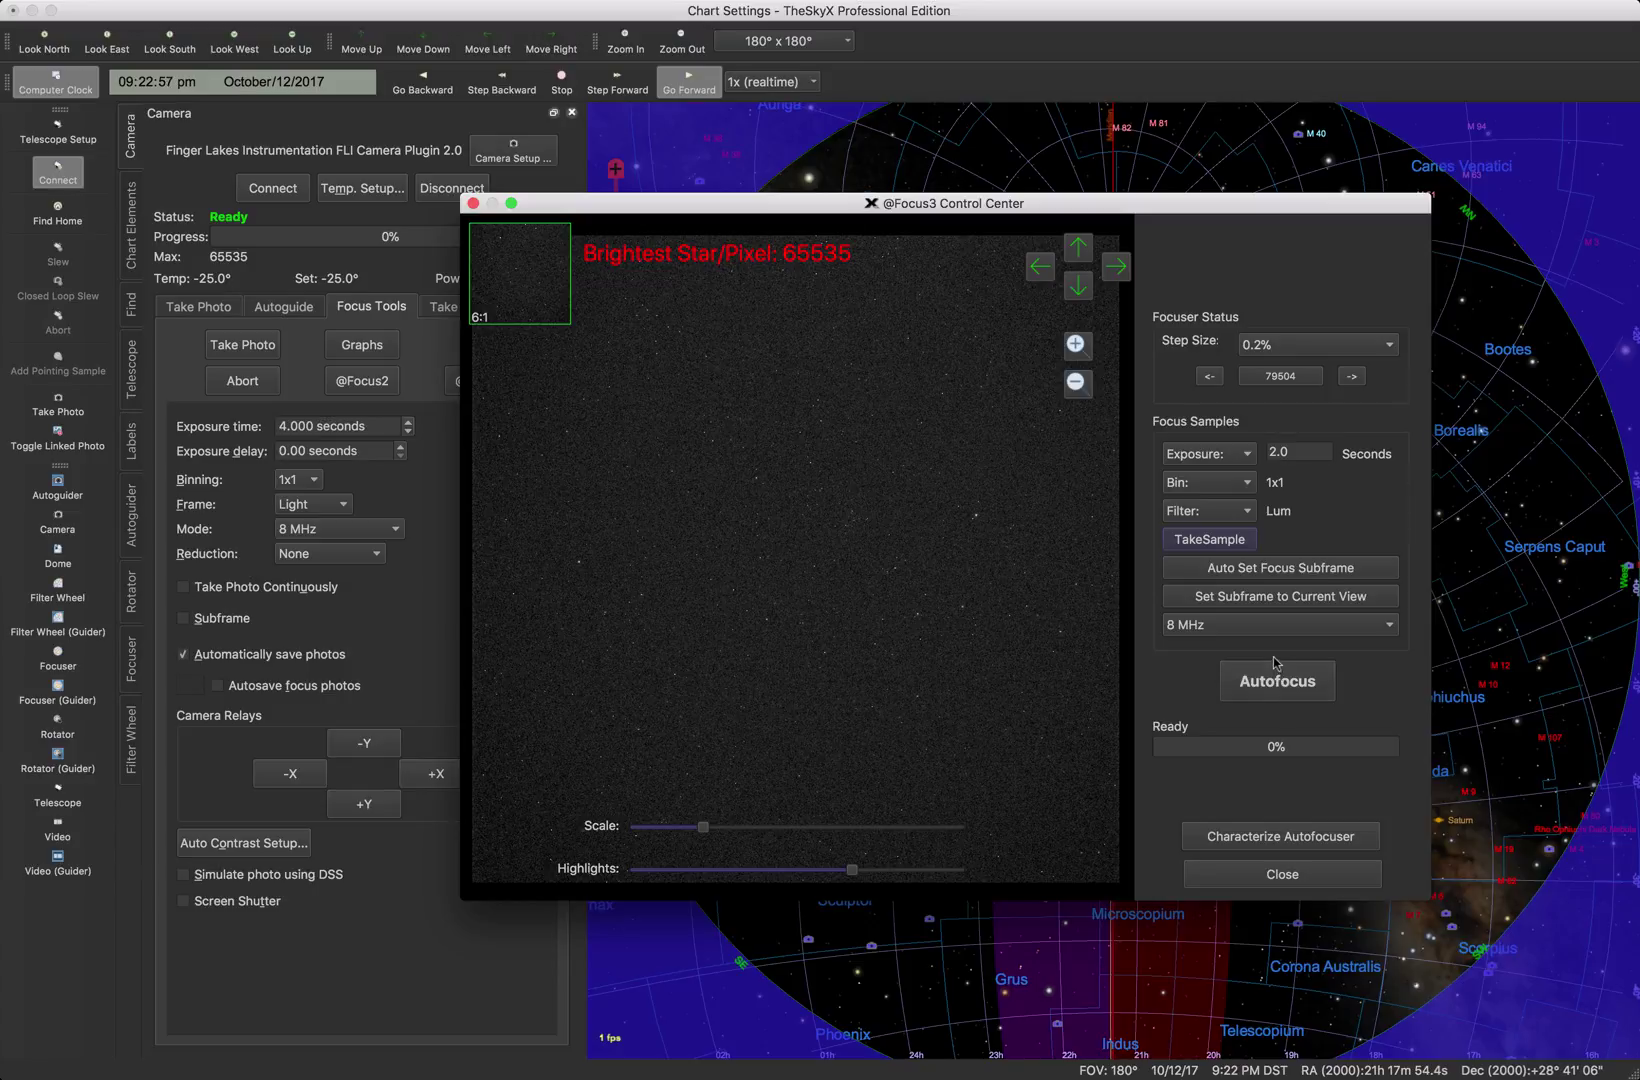
click(1246, 568)
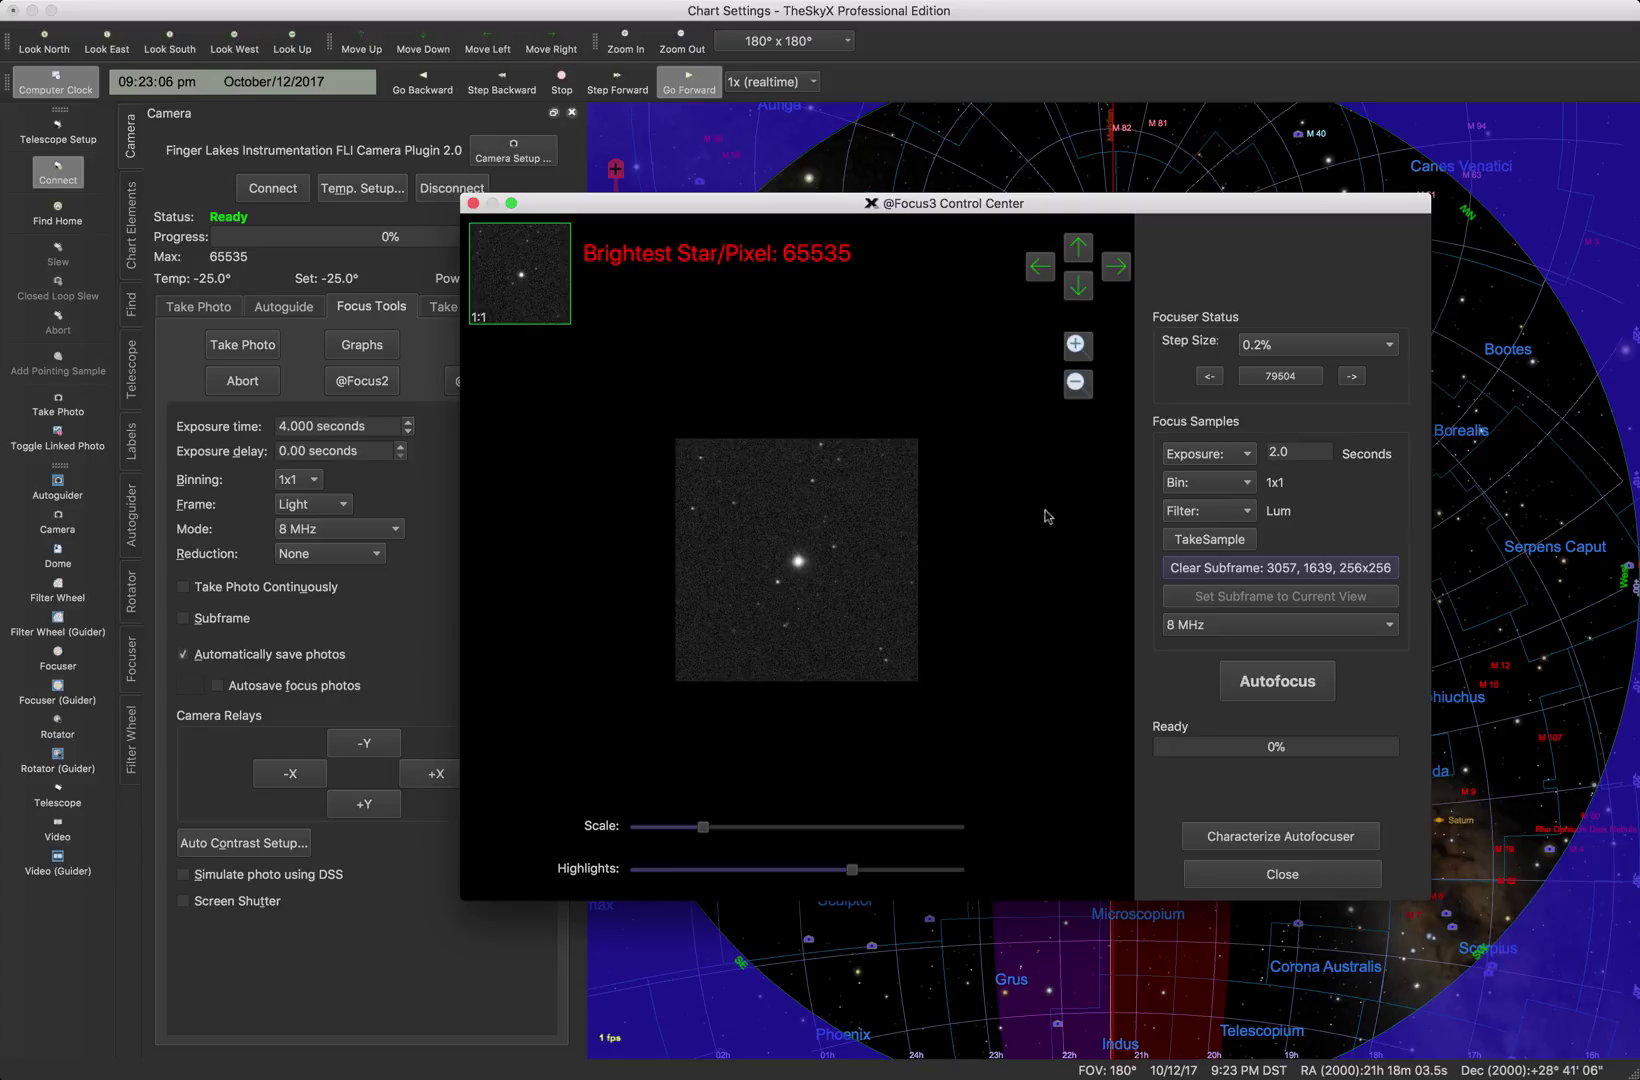
Set the focus sample exposure to 1 second and take a new subframe sample.
click(1204, 458)
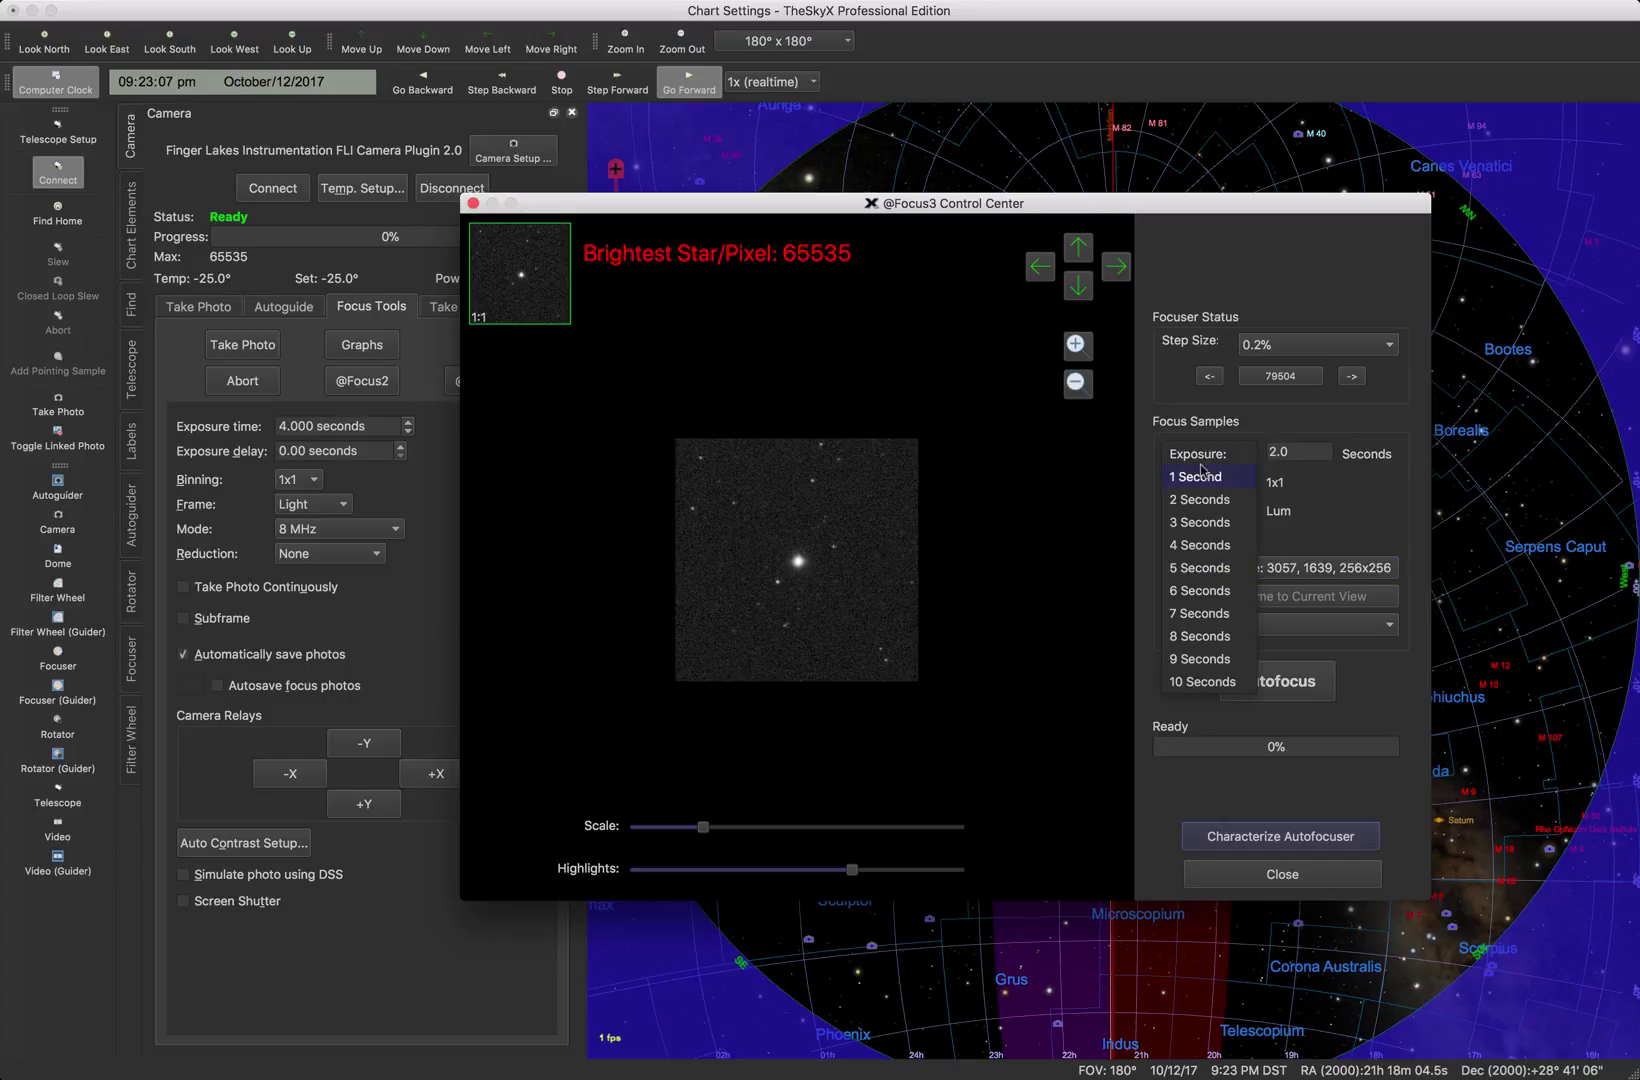
click(1200, 480)
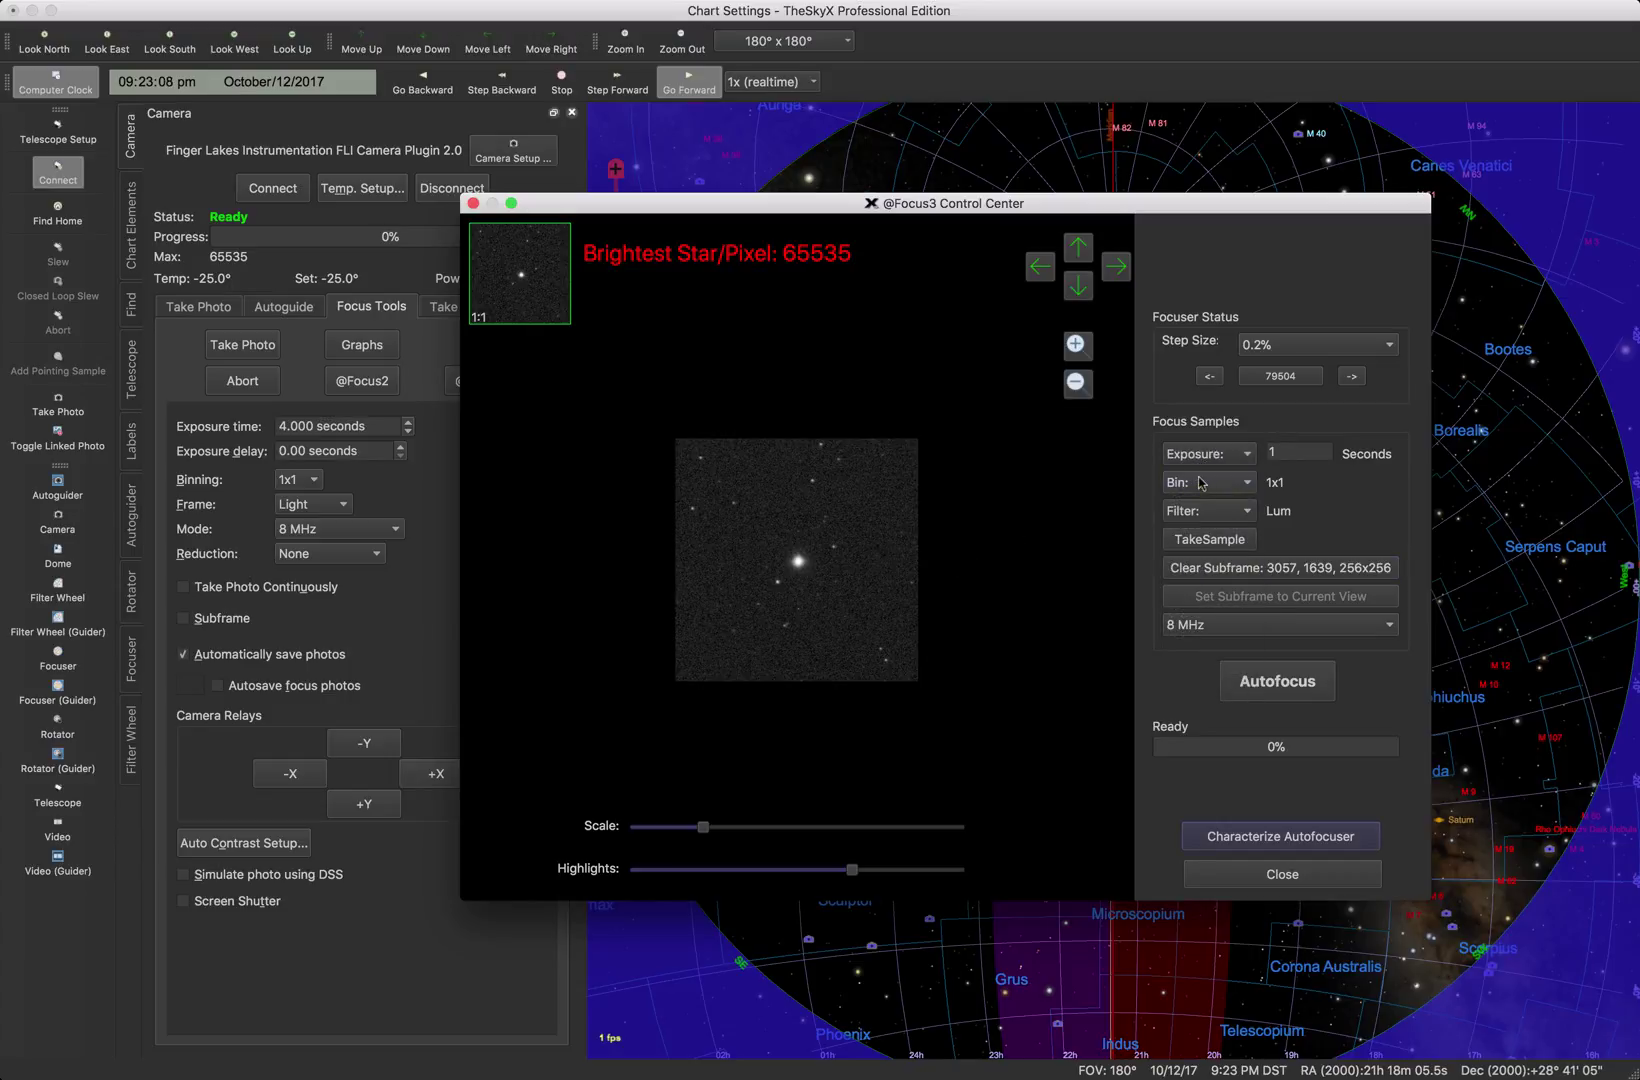
click(1208, 540)
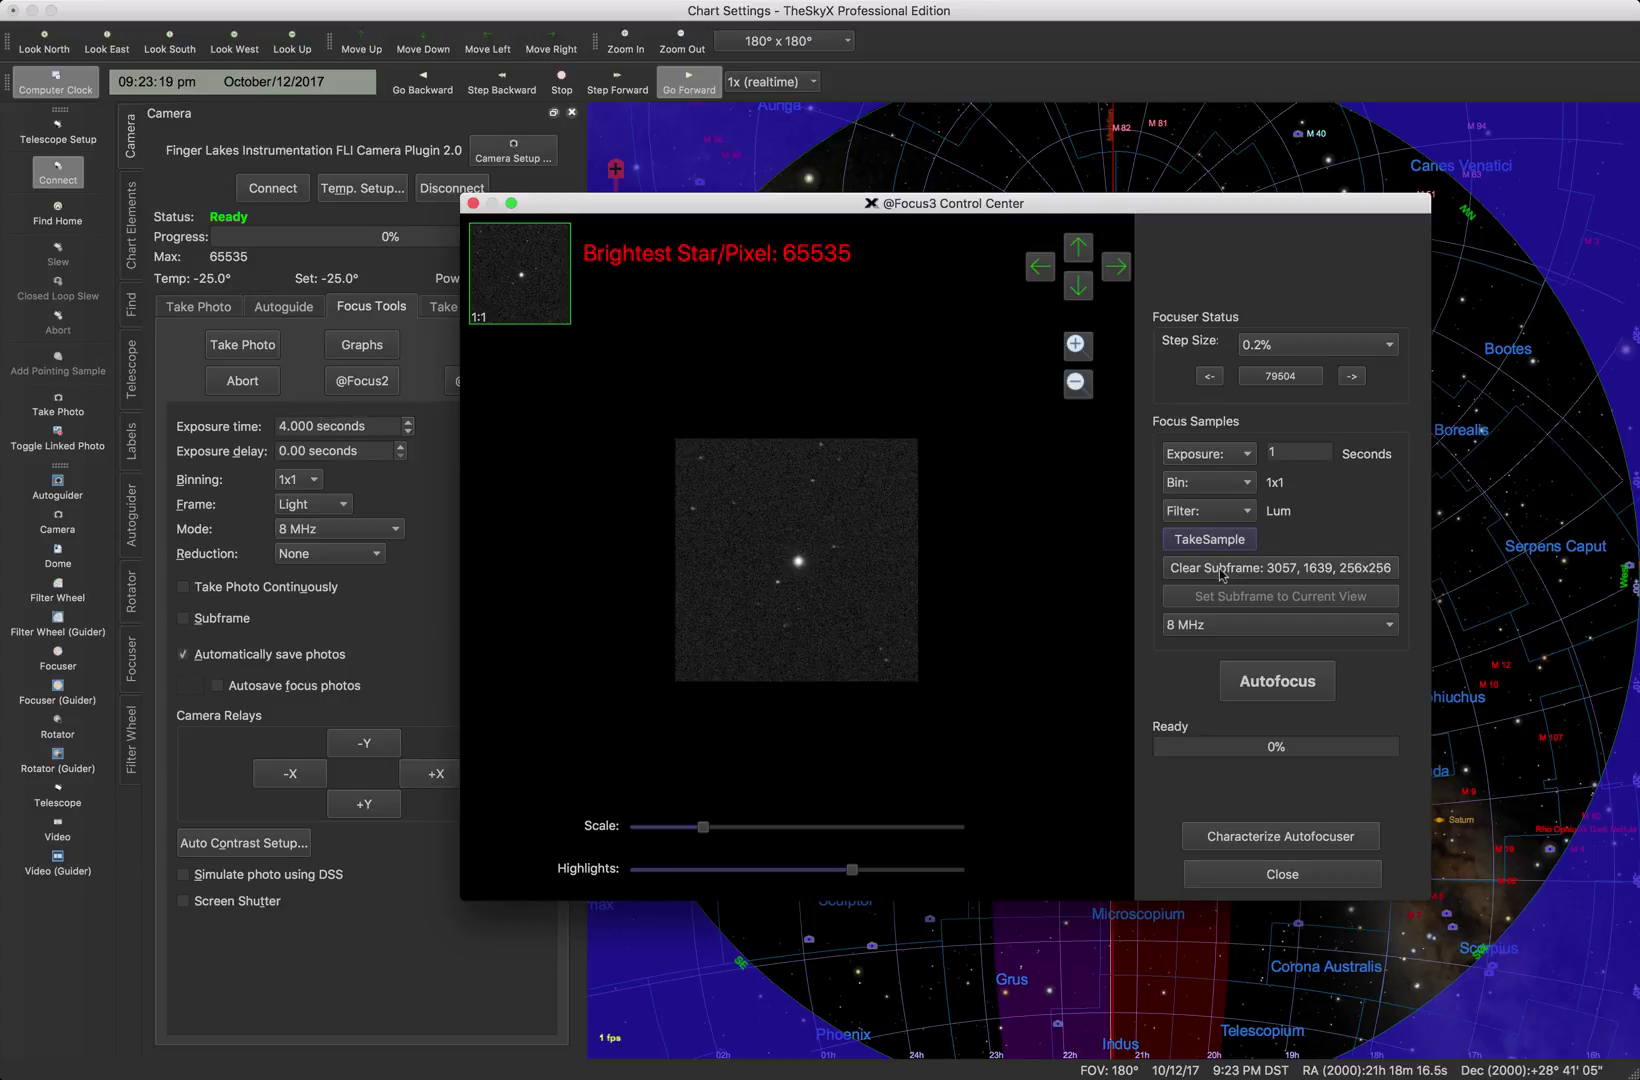
Clear the focus subframe and slightly lower the Scale and Highlights of the full-frame preview.
click(1220, 575)
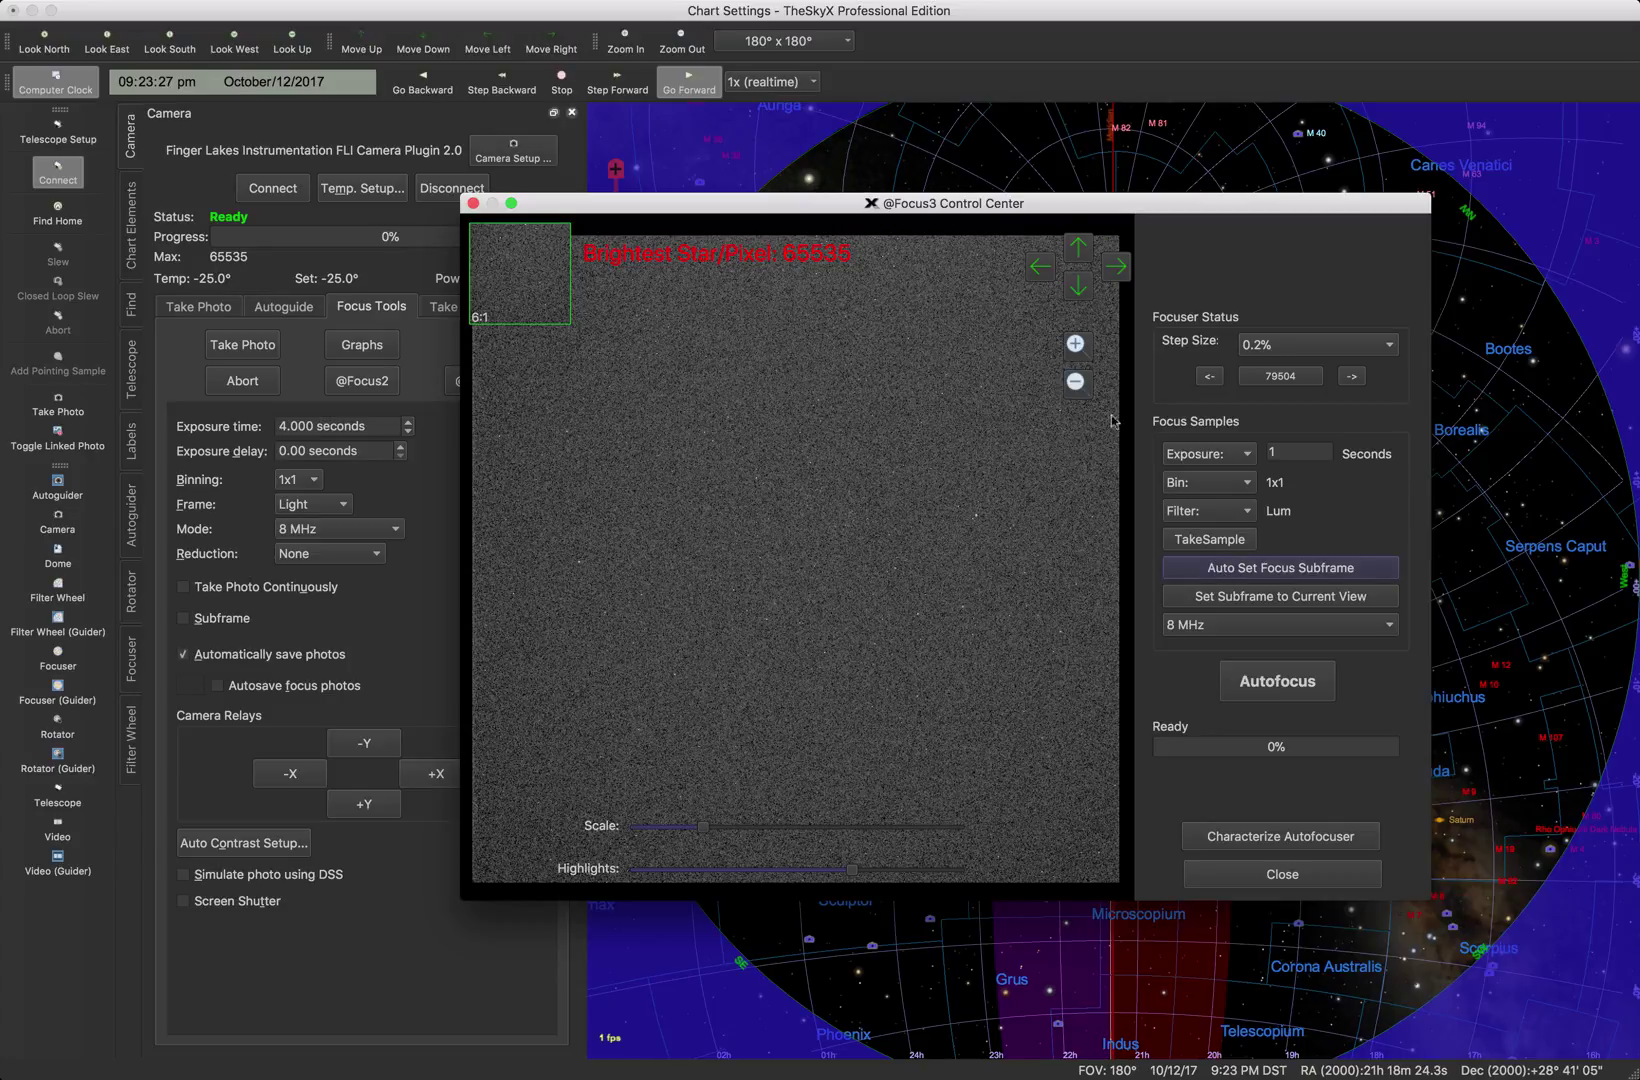
click(1076, 344)
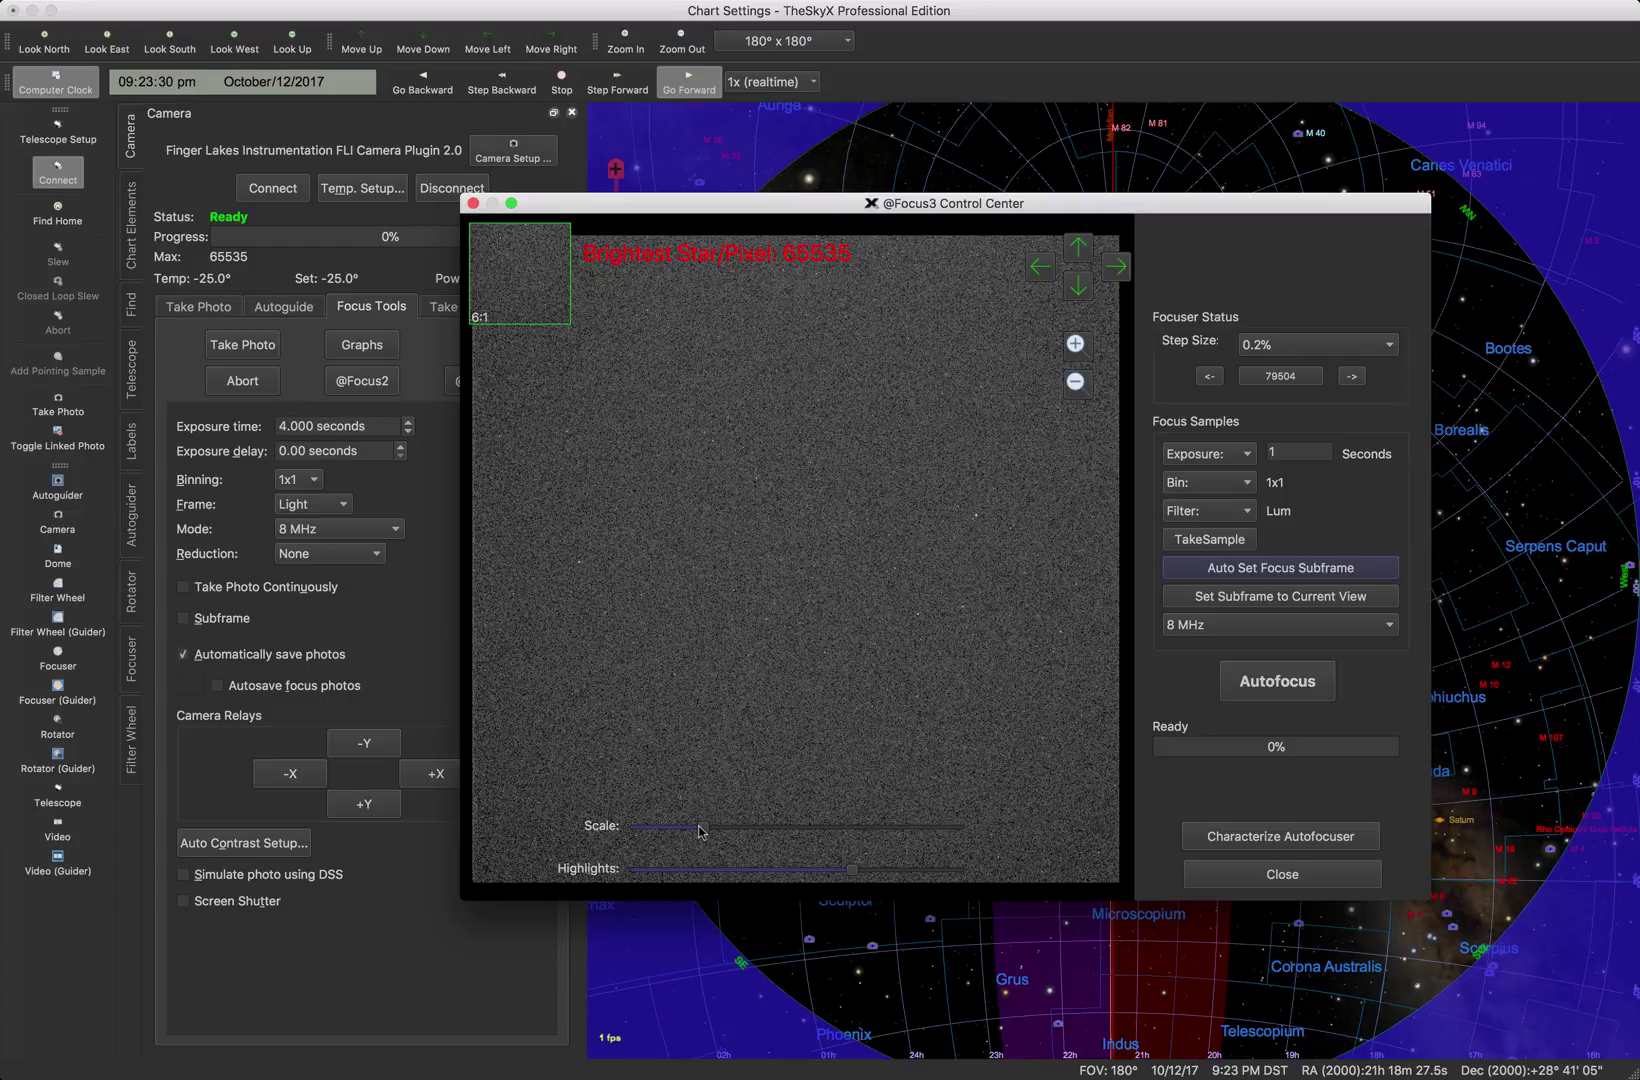
mouse_move(698, 830)
mouse_down()
mouse_move(769, 828)
mouse_move(688, 827)
mouse_up()
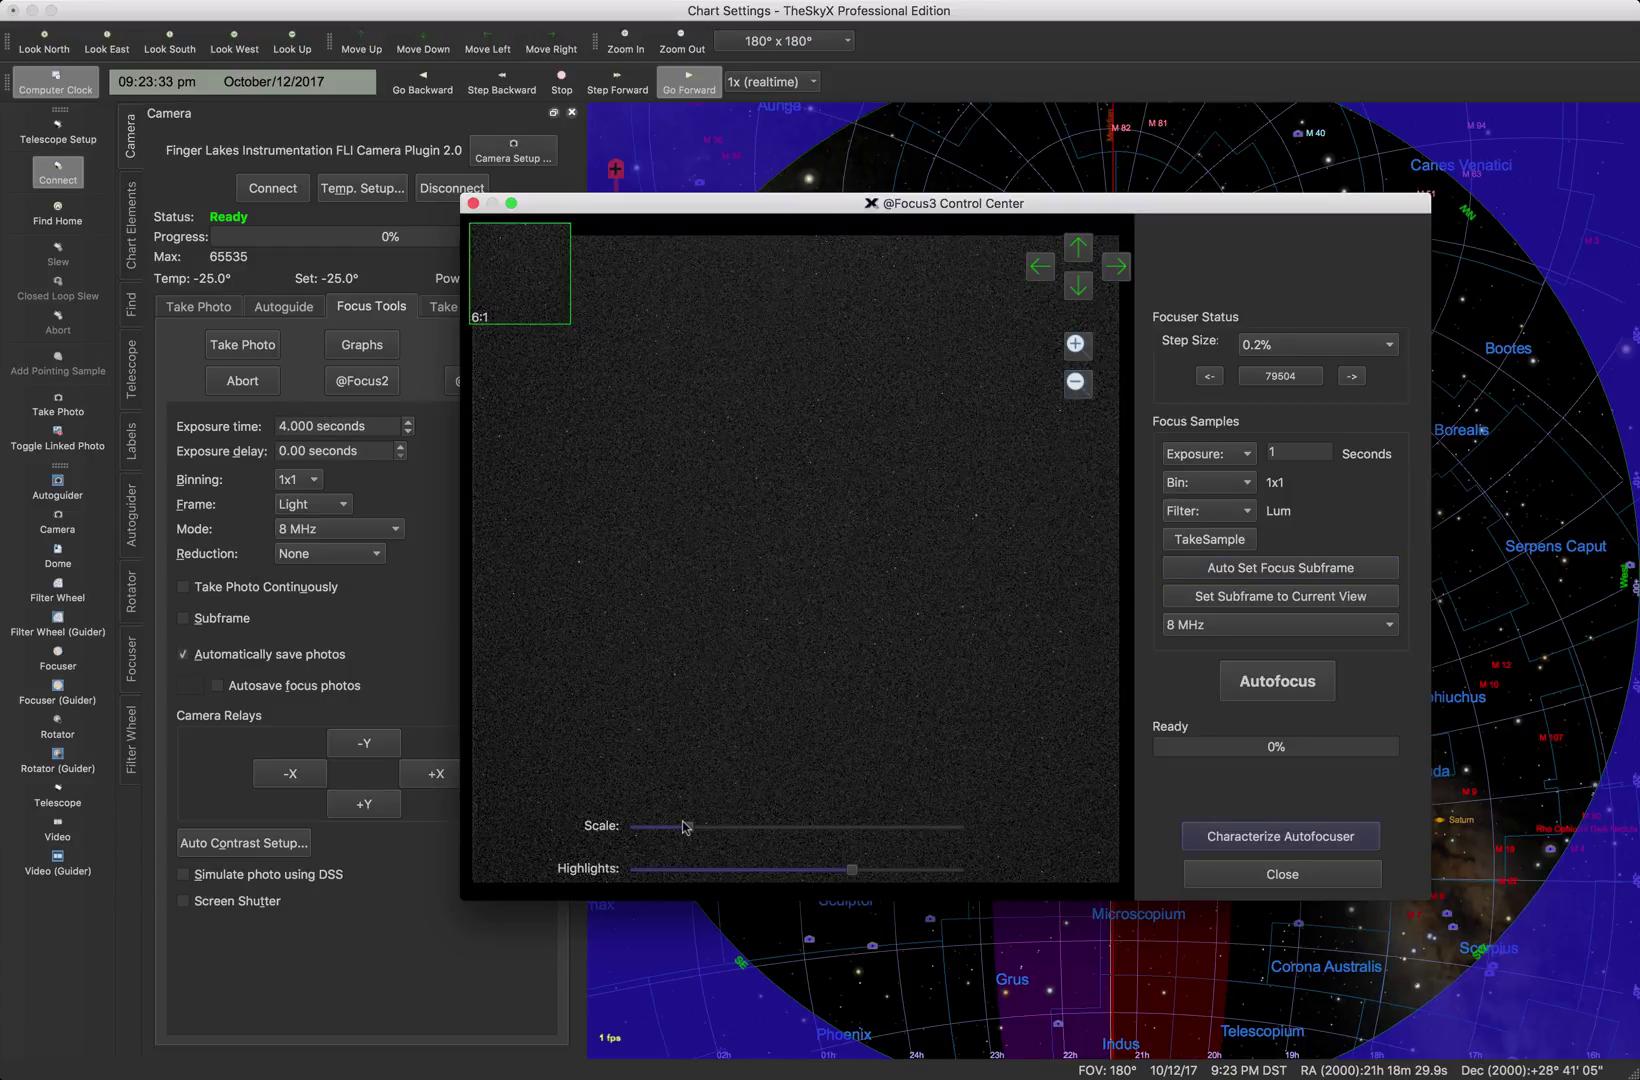
drag(850, 871, 797, 869)
click(835, 870)
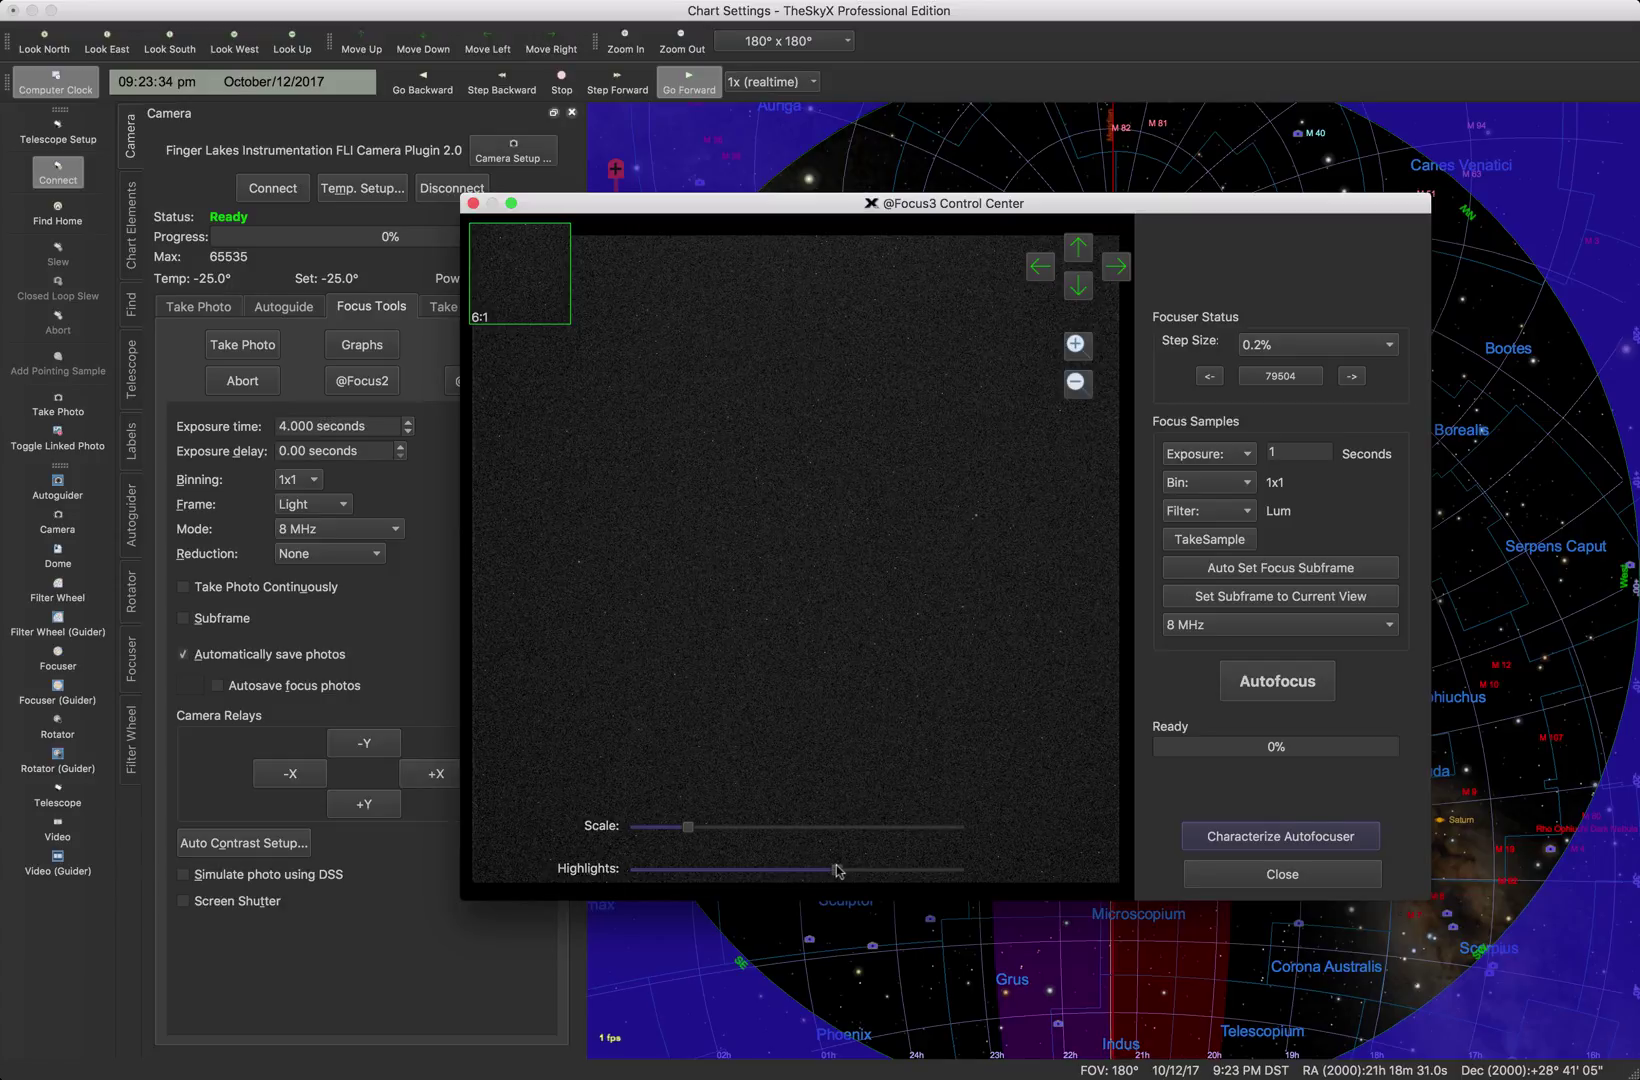
Set the focus subframe around the star cluster just above the image centre, framed at 1:2 zoom.
click(1076, 345)
click(1076, 345)
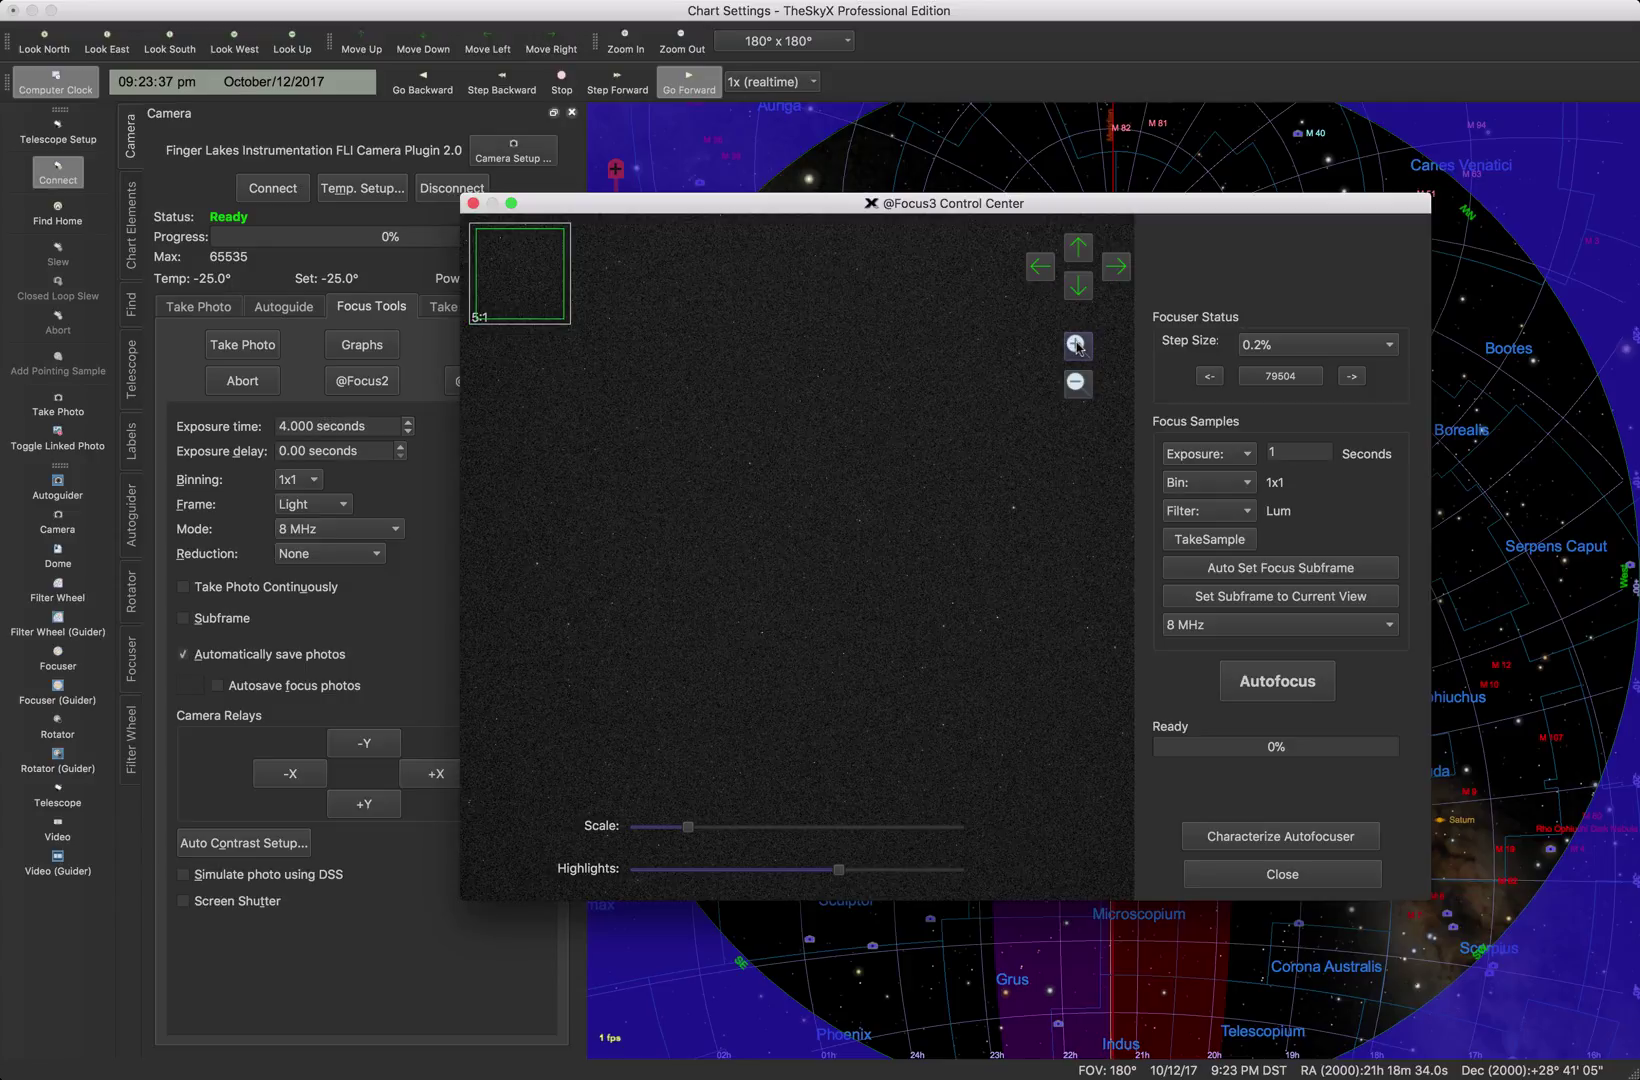
click(1076, 345)
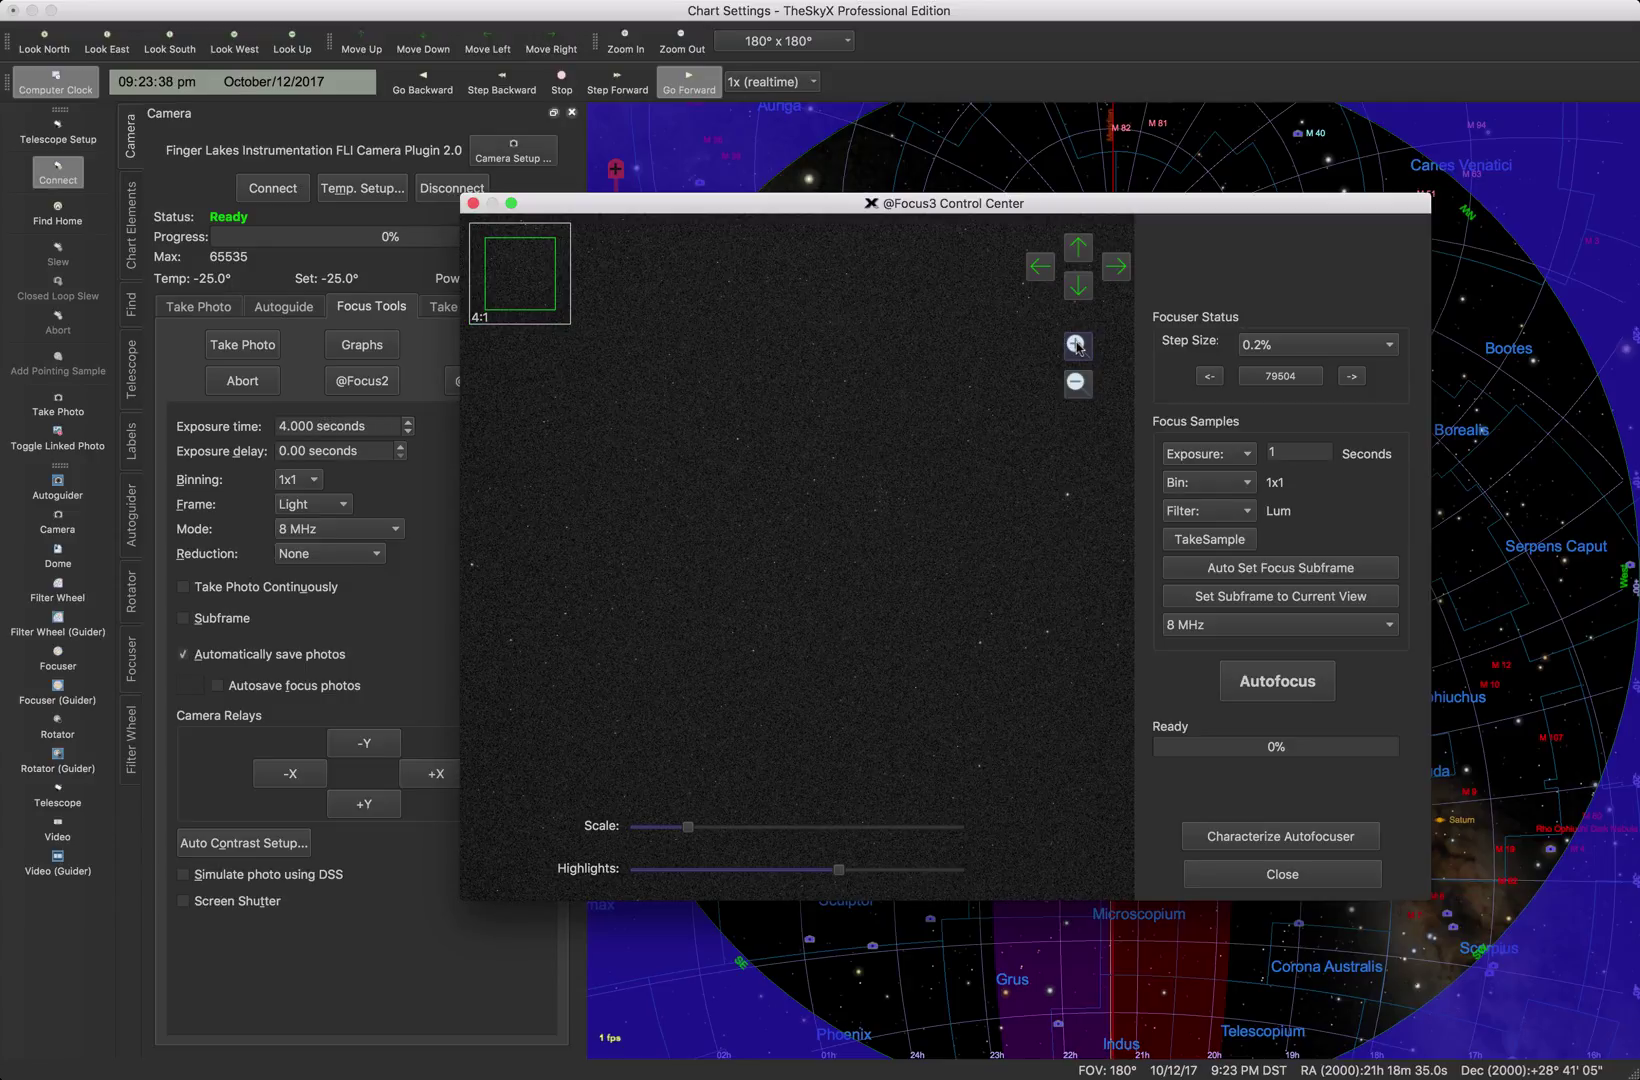
click(1076, 344)
click(1076, 344)
click(1076, 344)
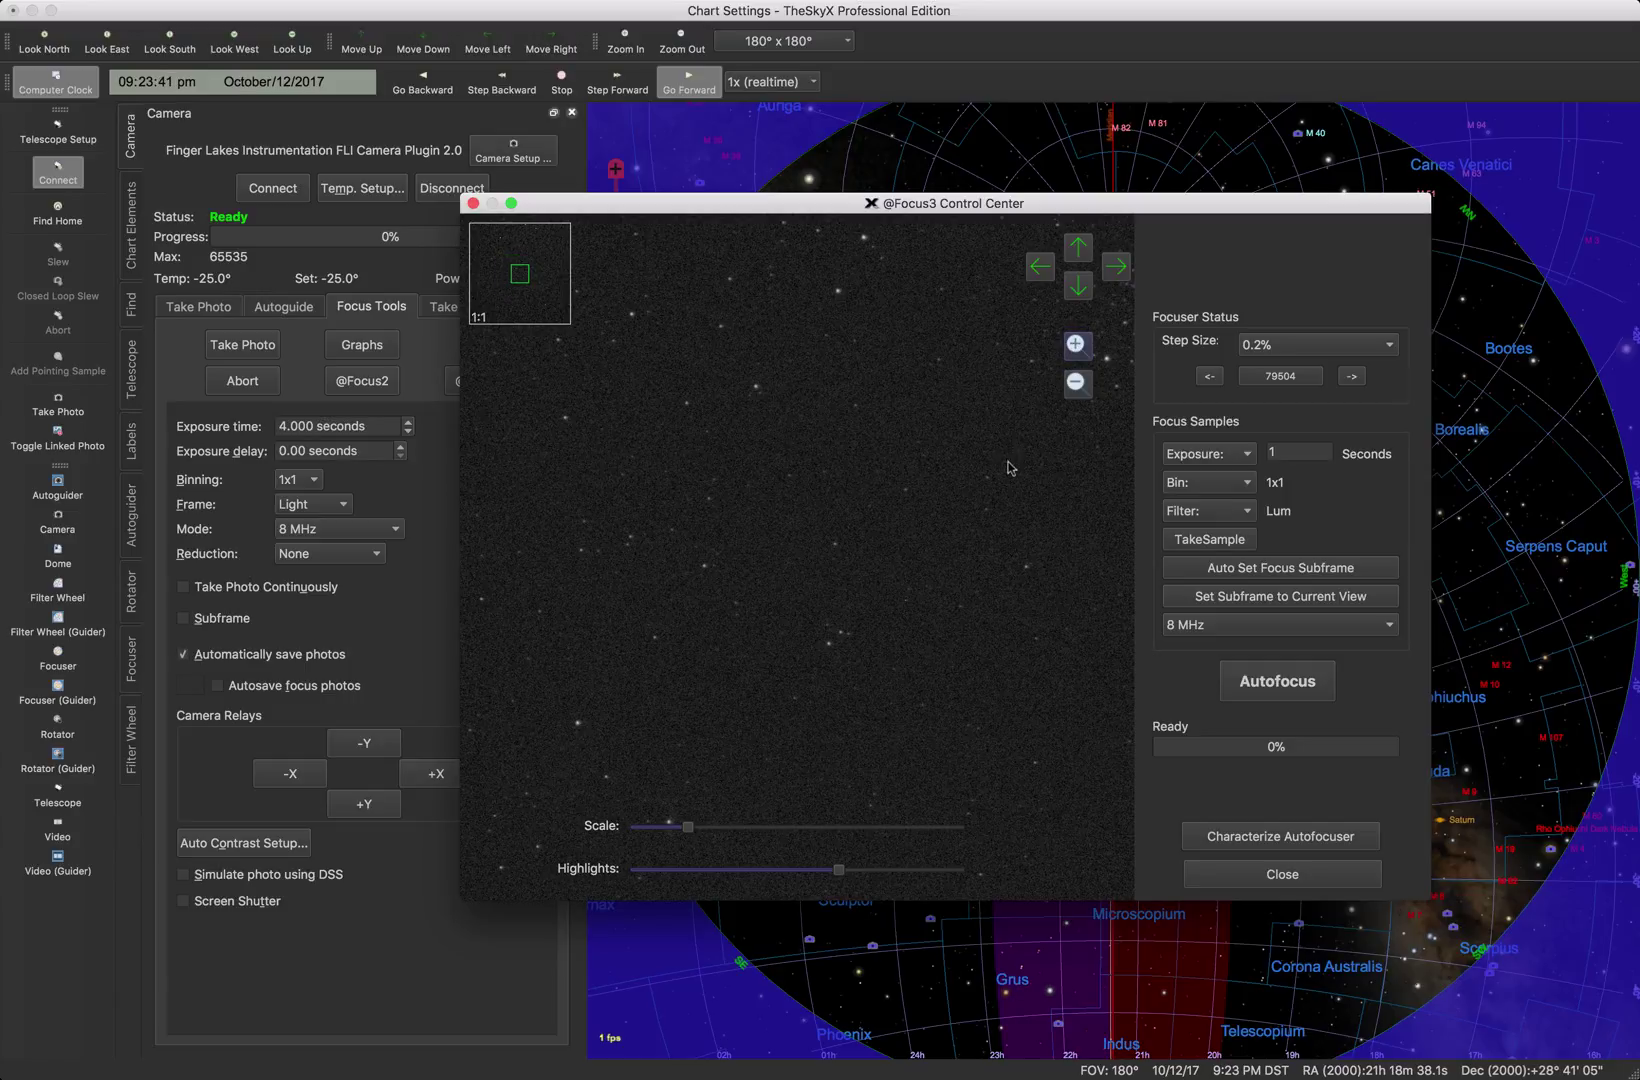
drag(1018, 464, 640, 680)
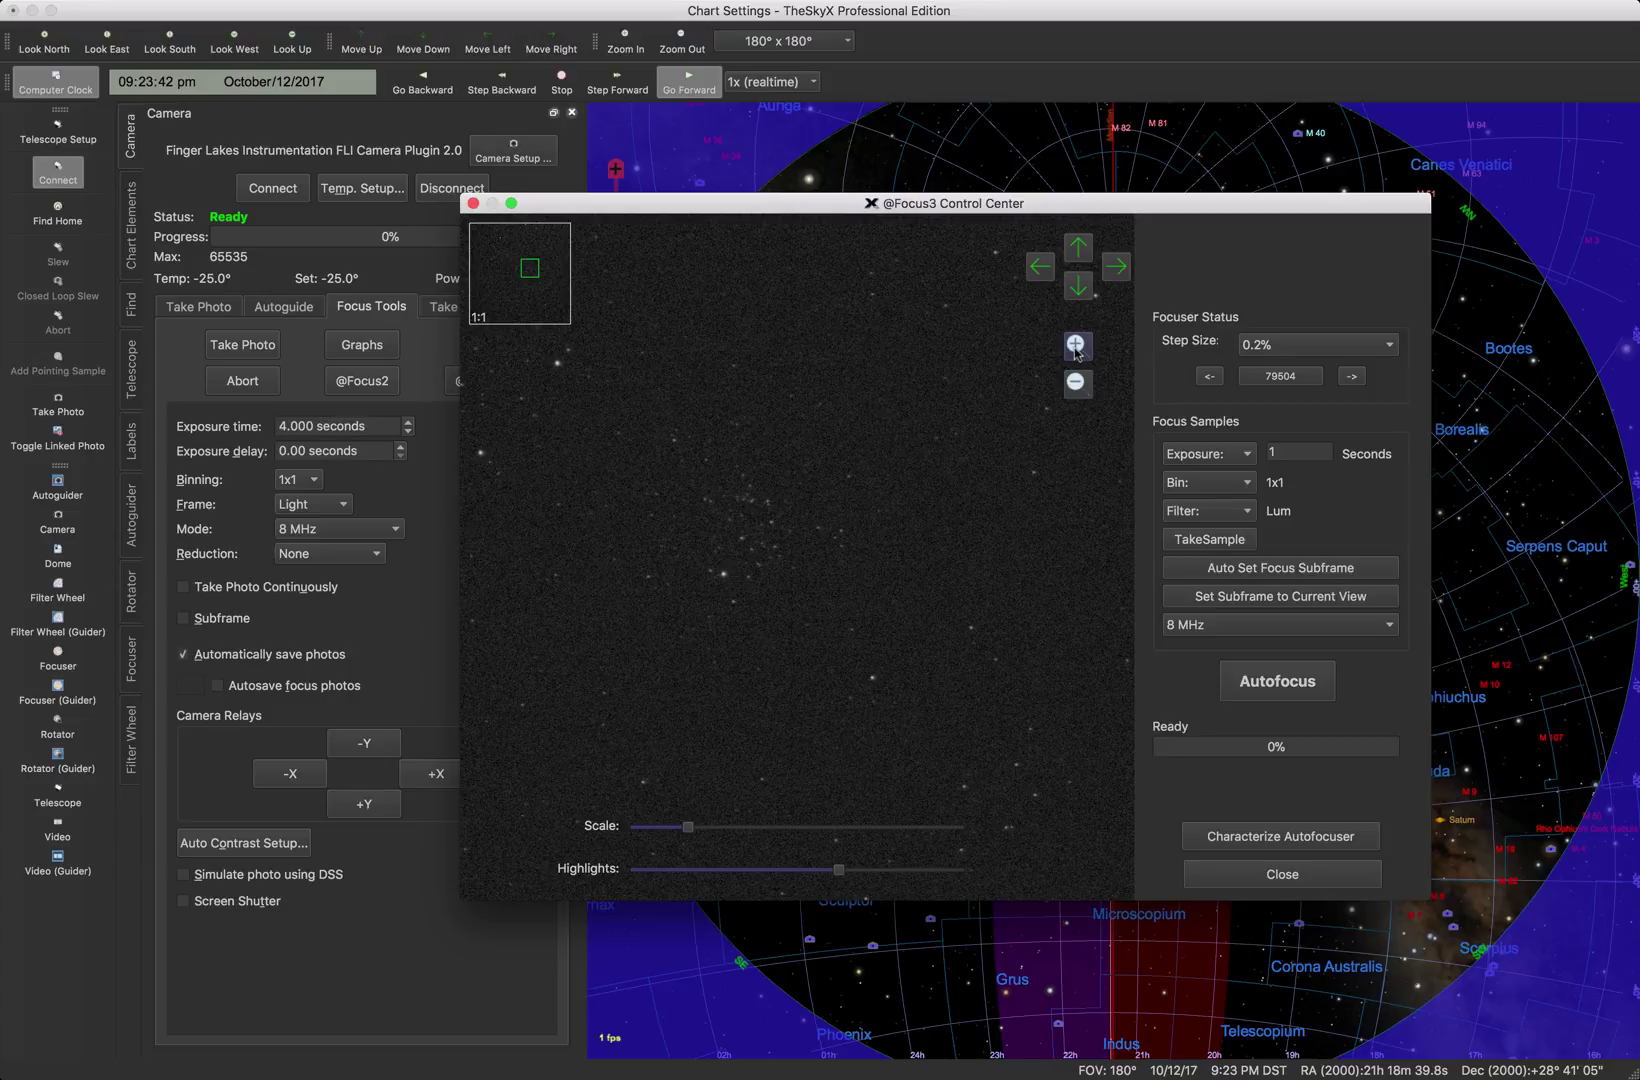
click(1076, 345)
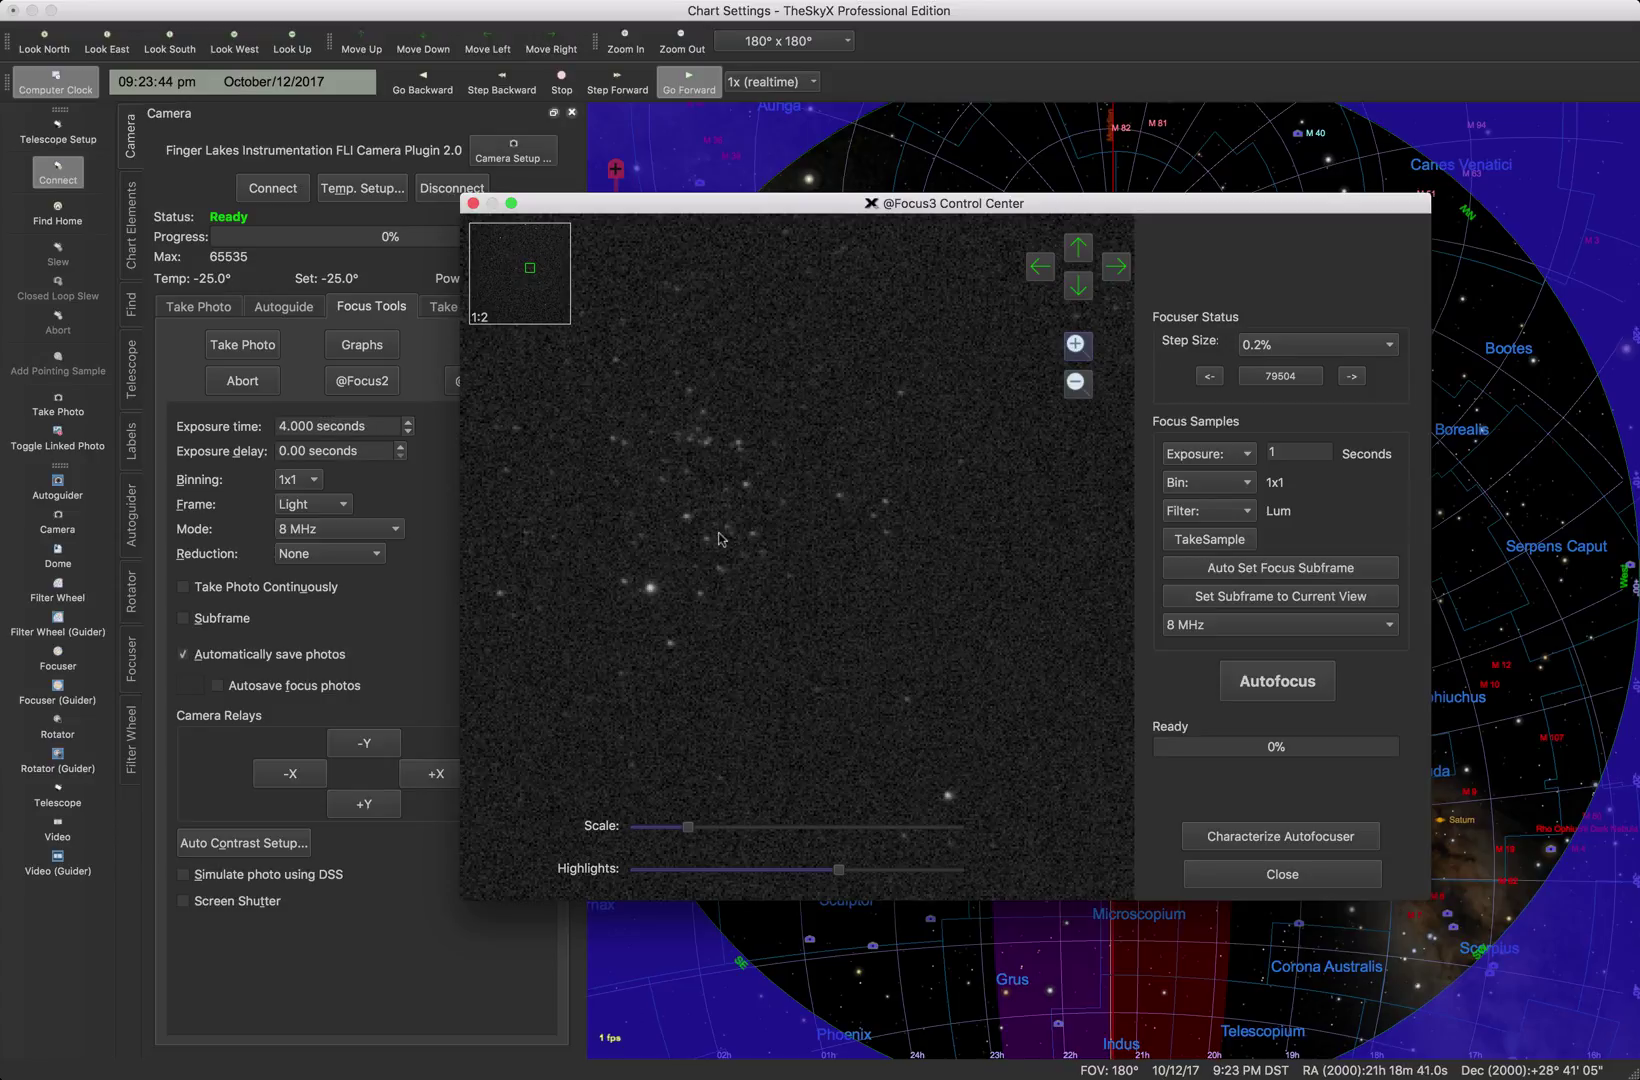
drag(716, 540, 821, 565)
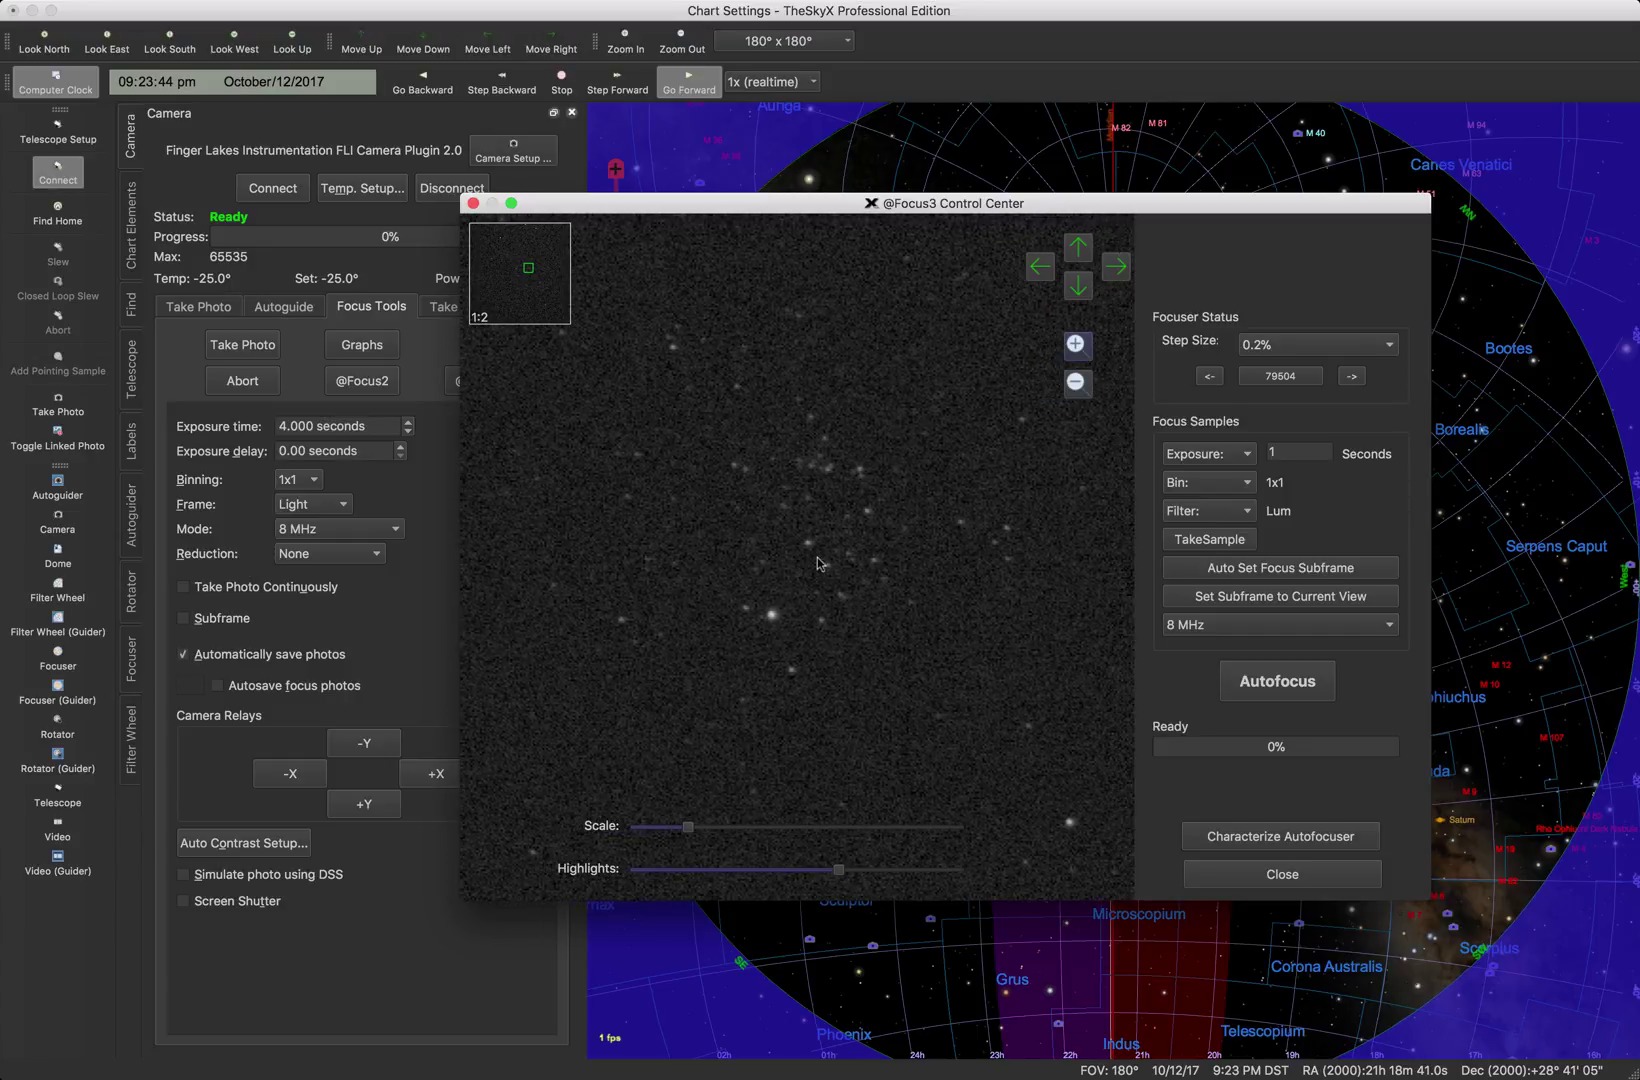
click(1077, 343)
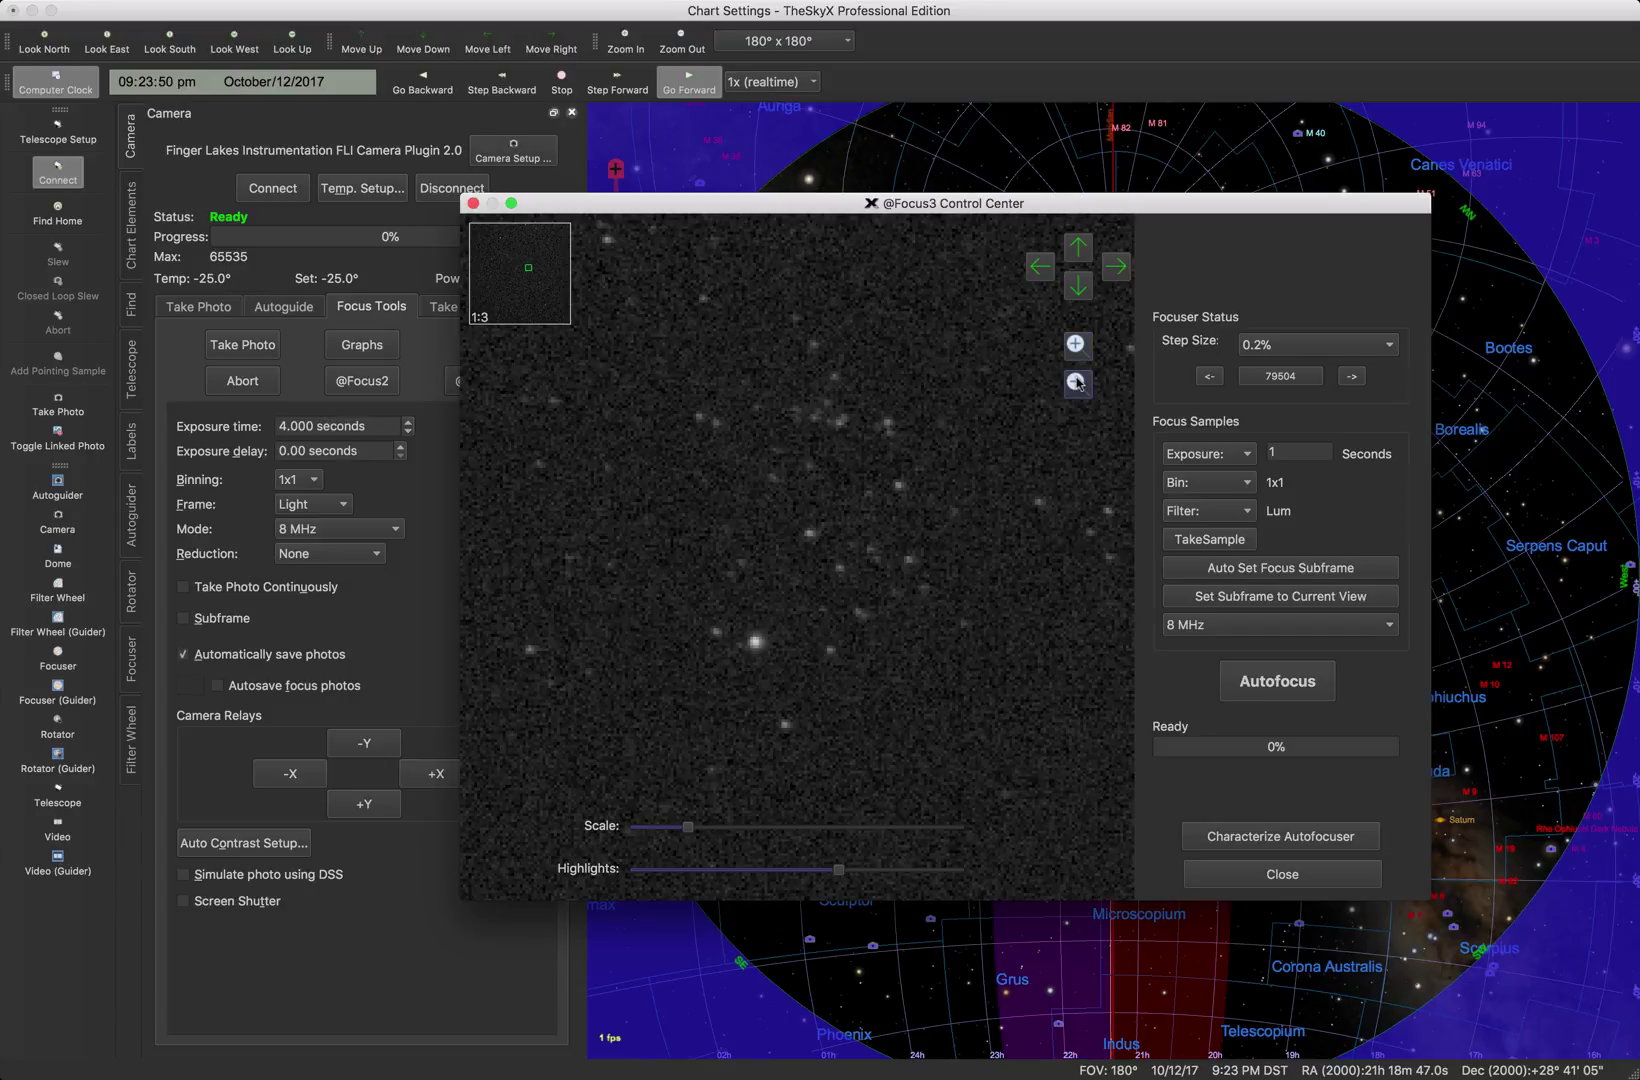
click(1078, 383)
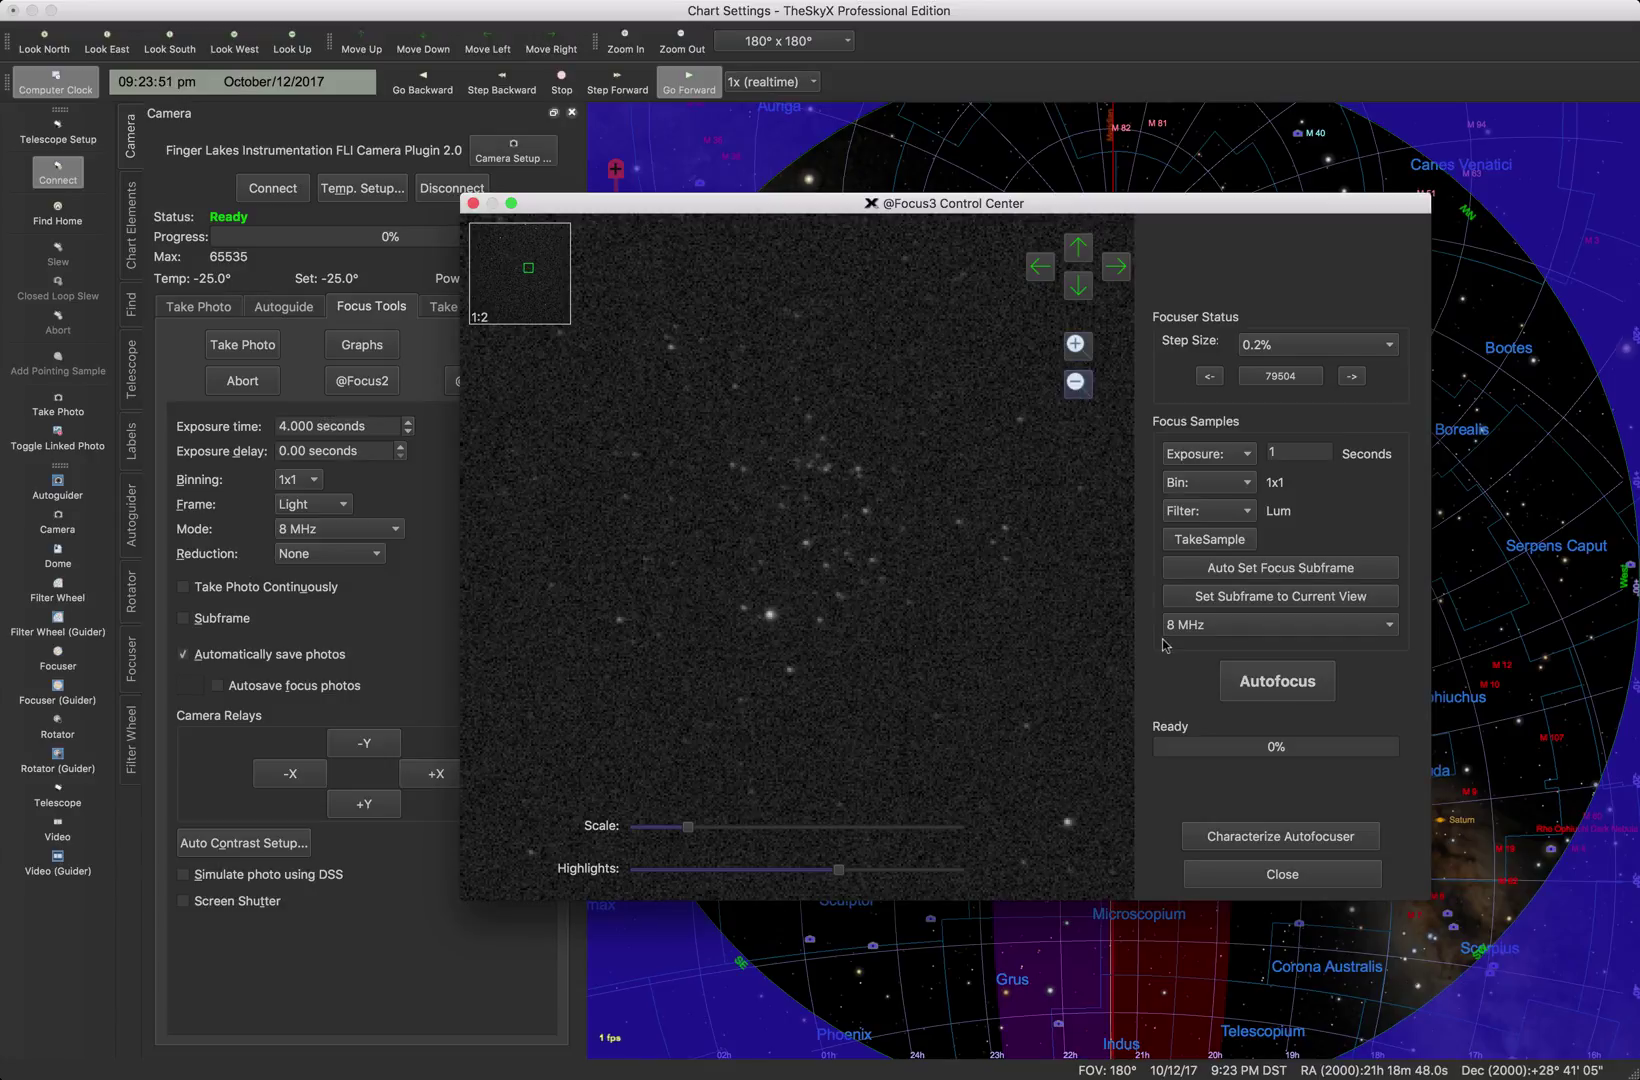
click(1235, 598)
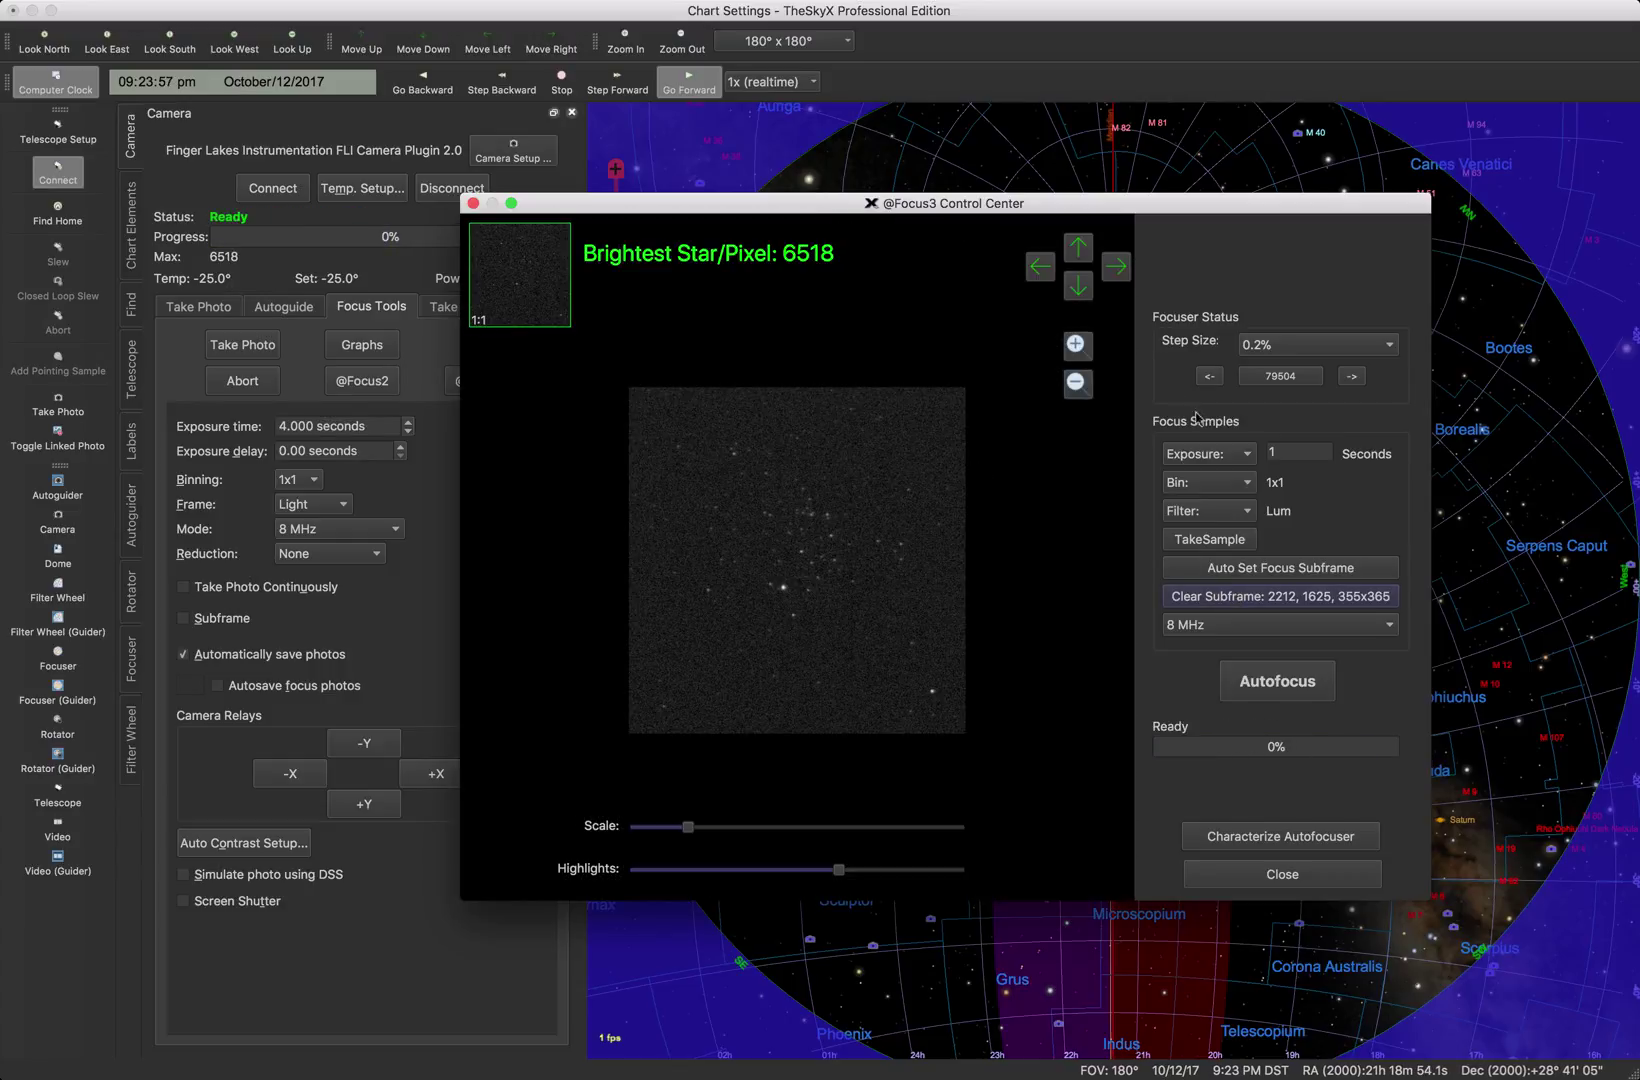
Set the focus sample exposure to 3 seconds and take a new sample of the cluster subframe.
click(1208, 455)
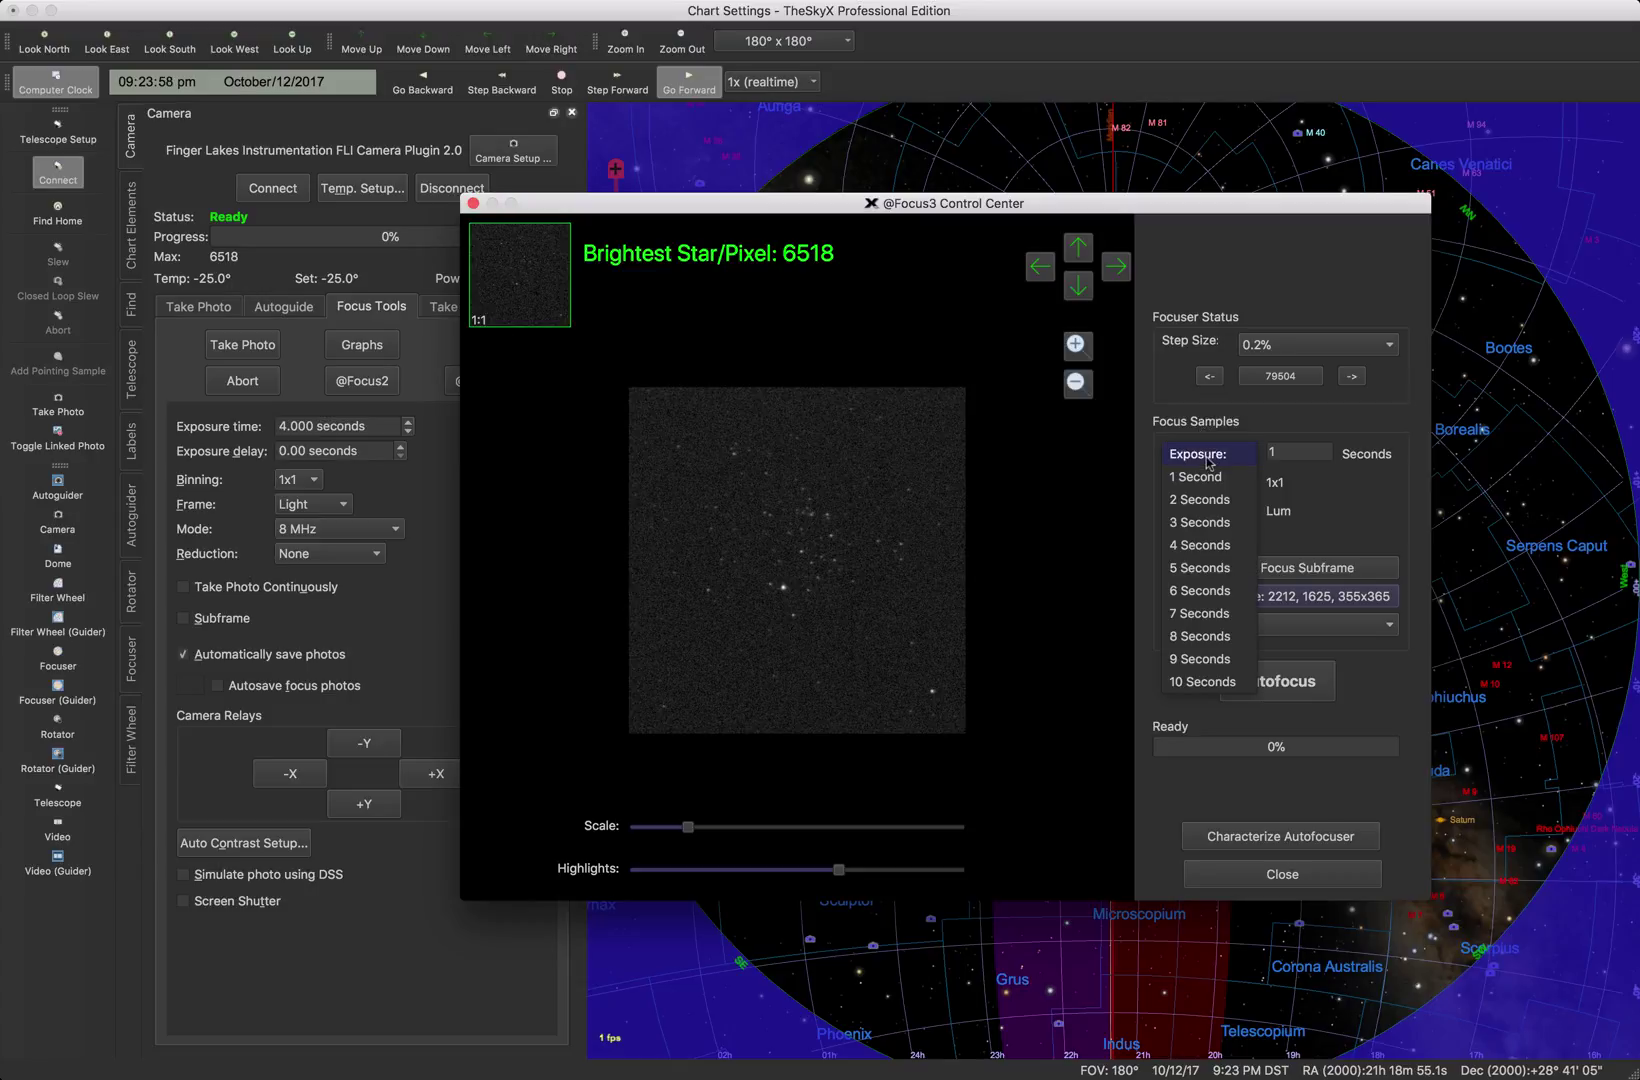
click(1208, 522)
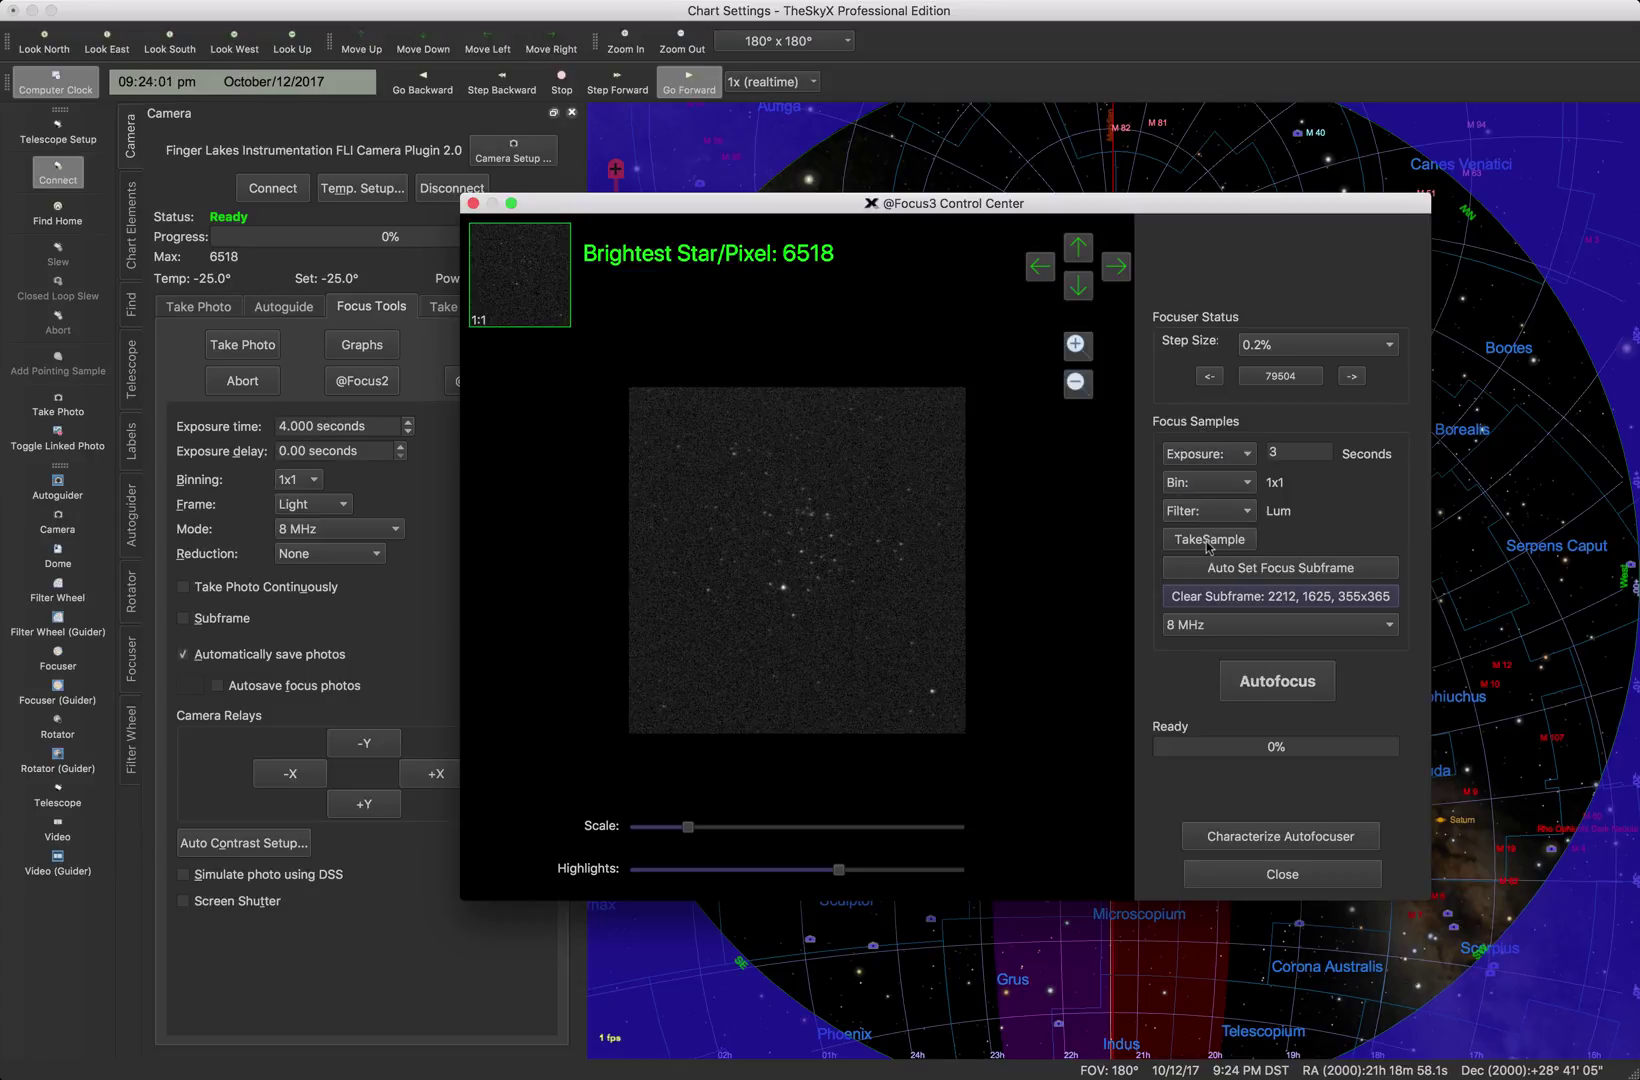
click(1207, 543)
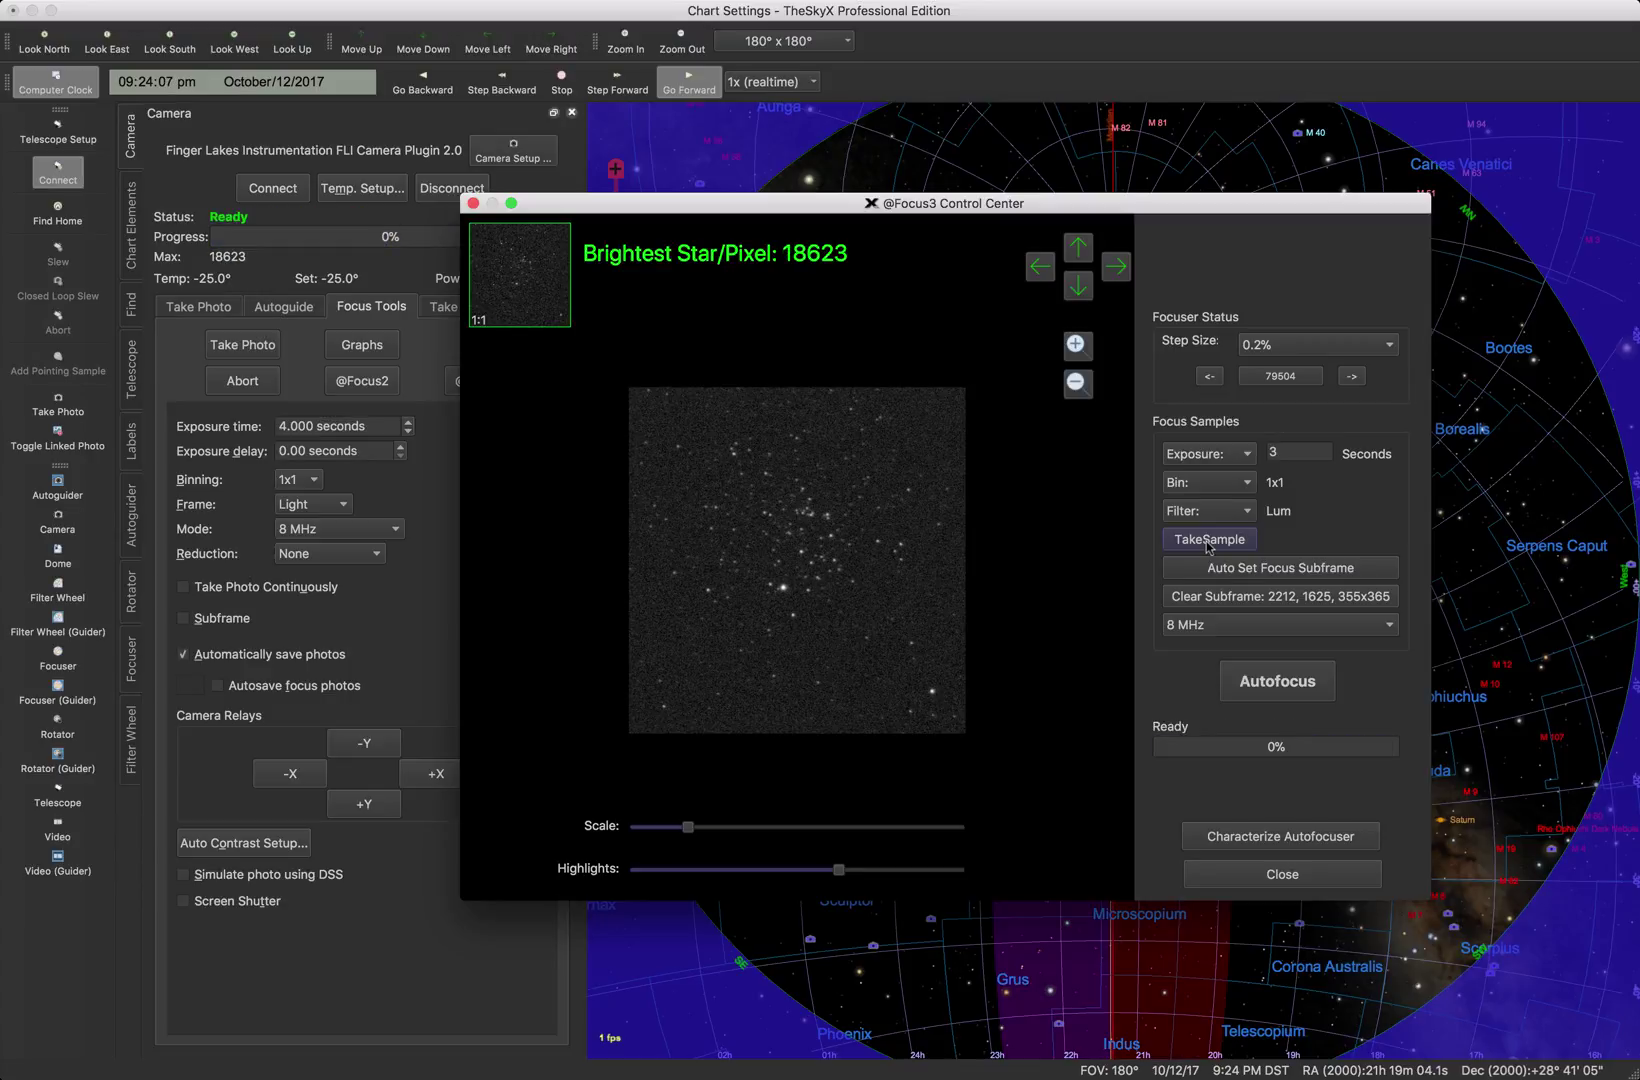
click(1283, 687)
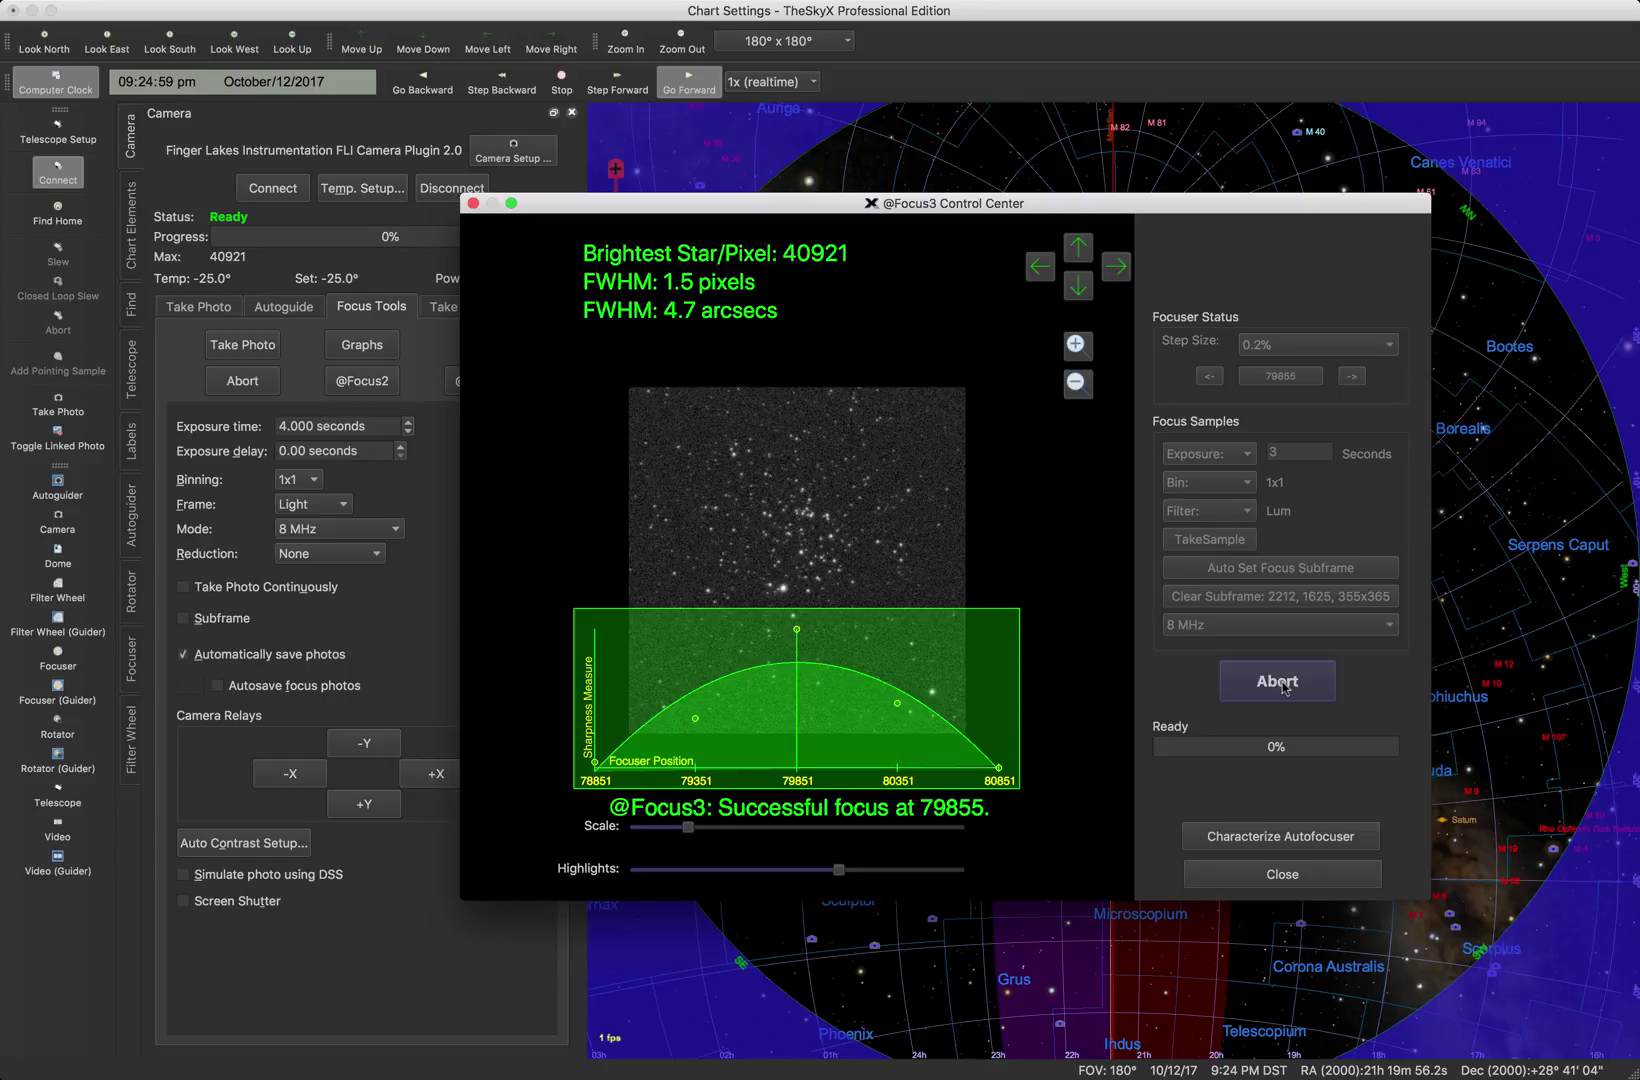
click(1283, 688)
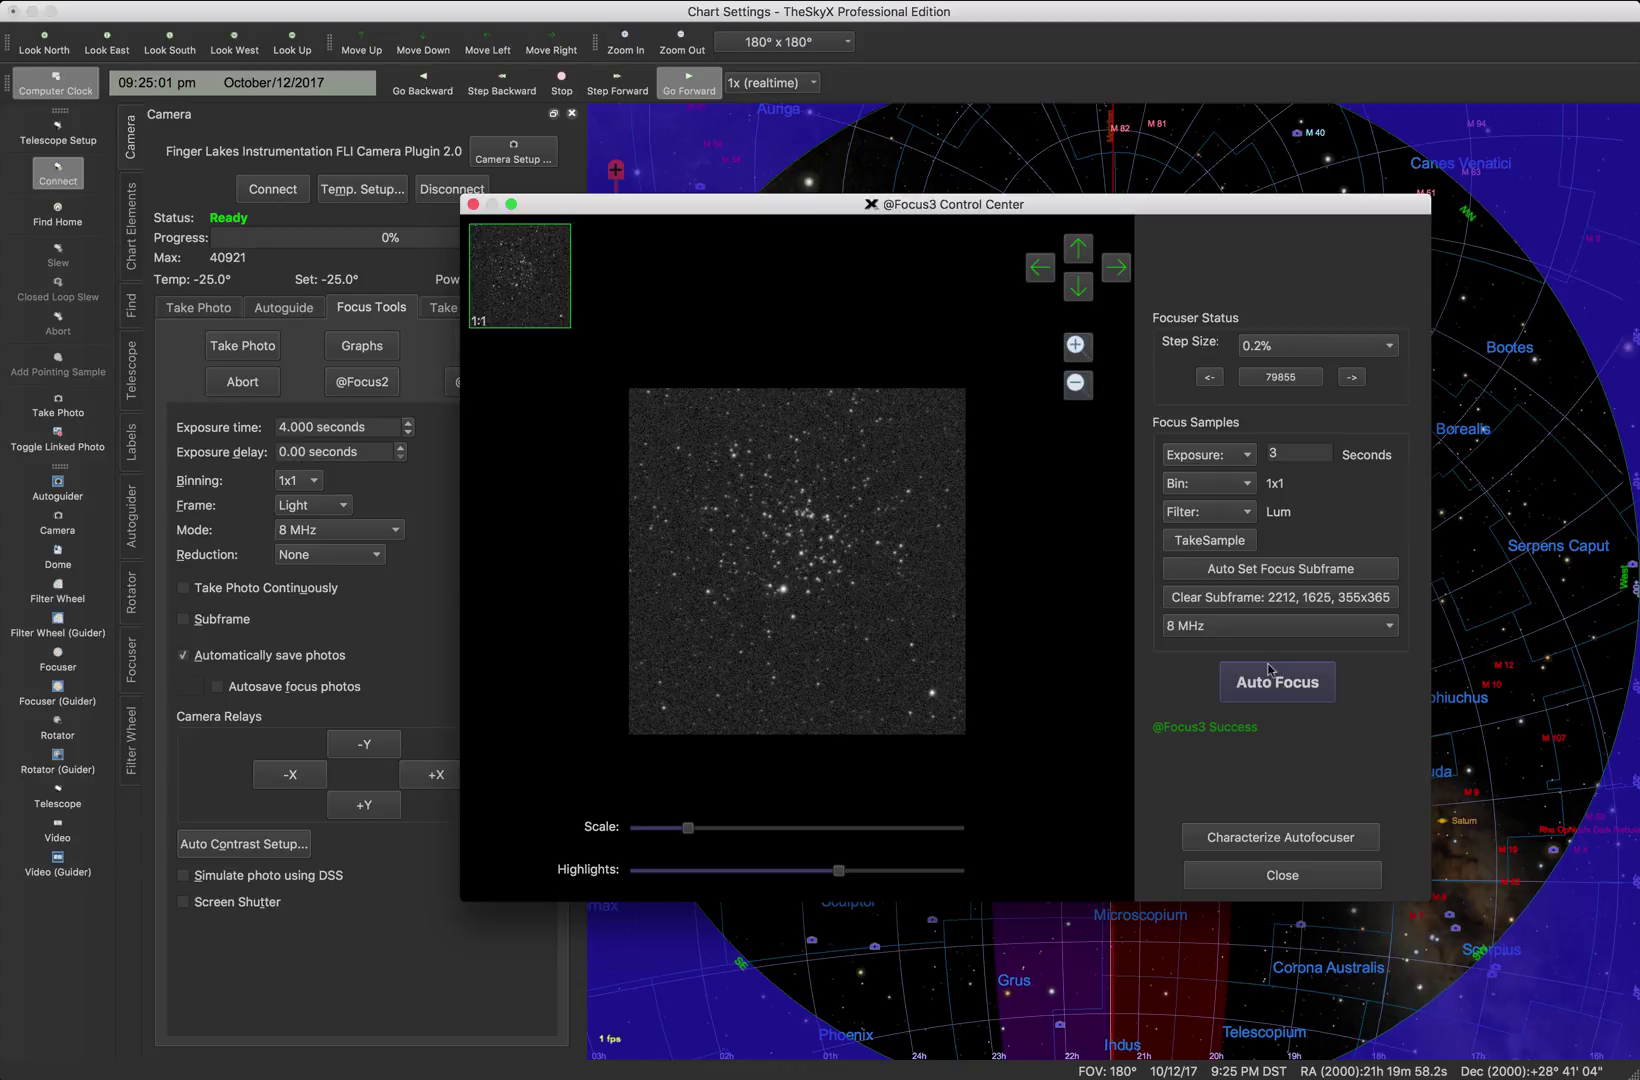
click(1228, 541)
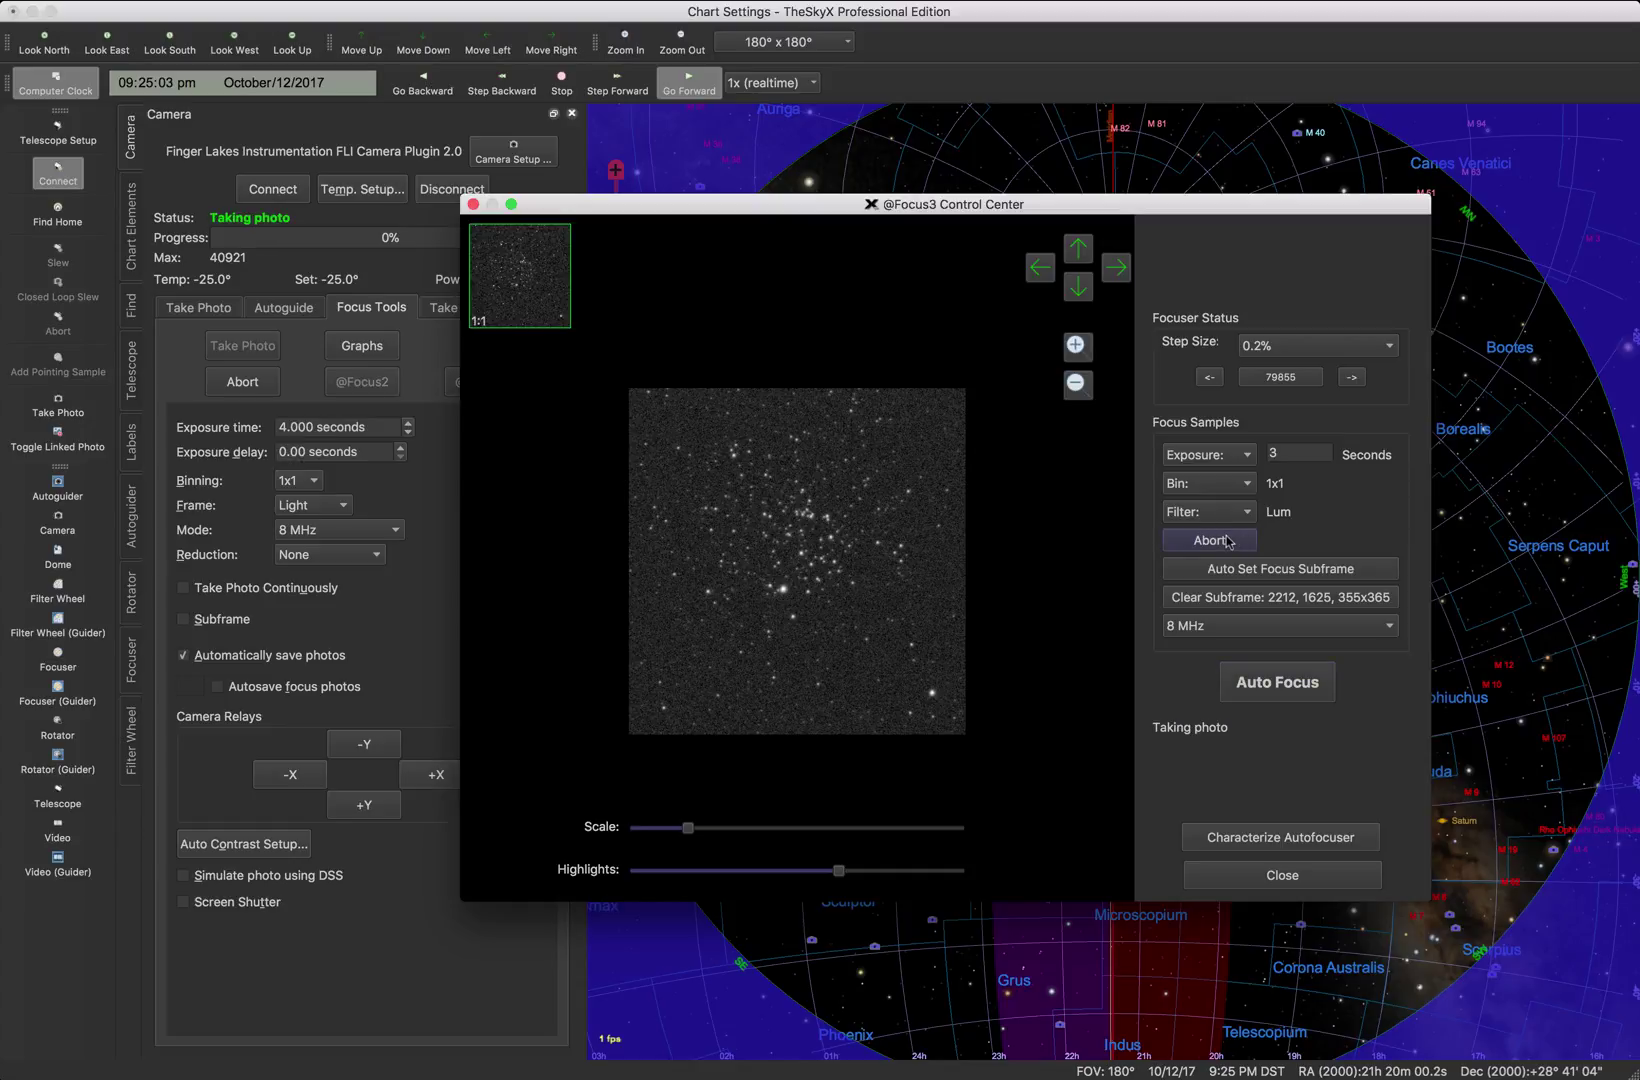